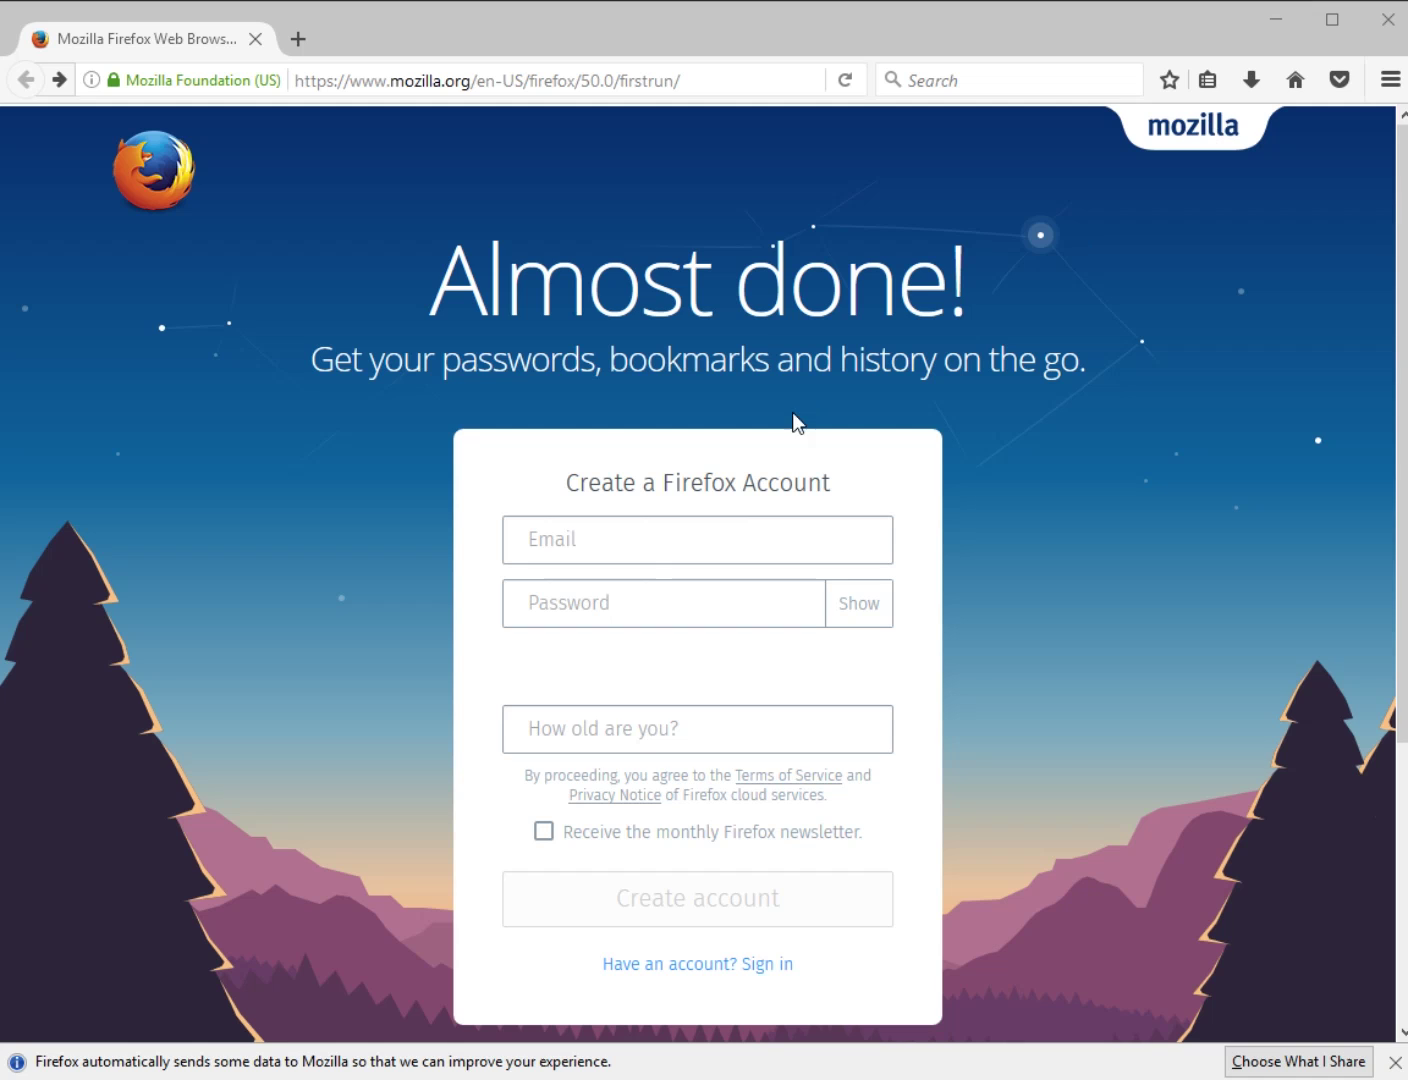
# Look over the first-run sync sign-up page, briefly selecting its description text
pyautogui.scroll(-5, 666, 555)
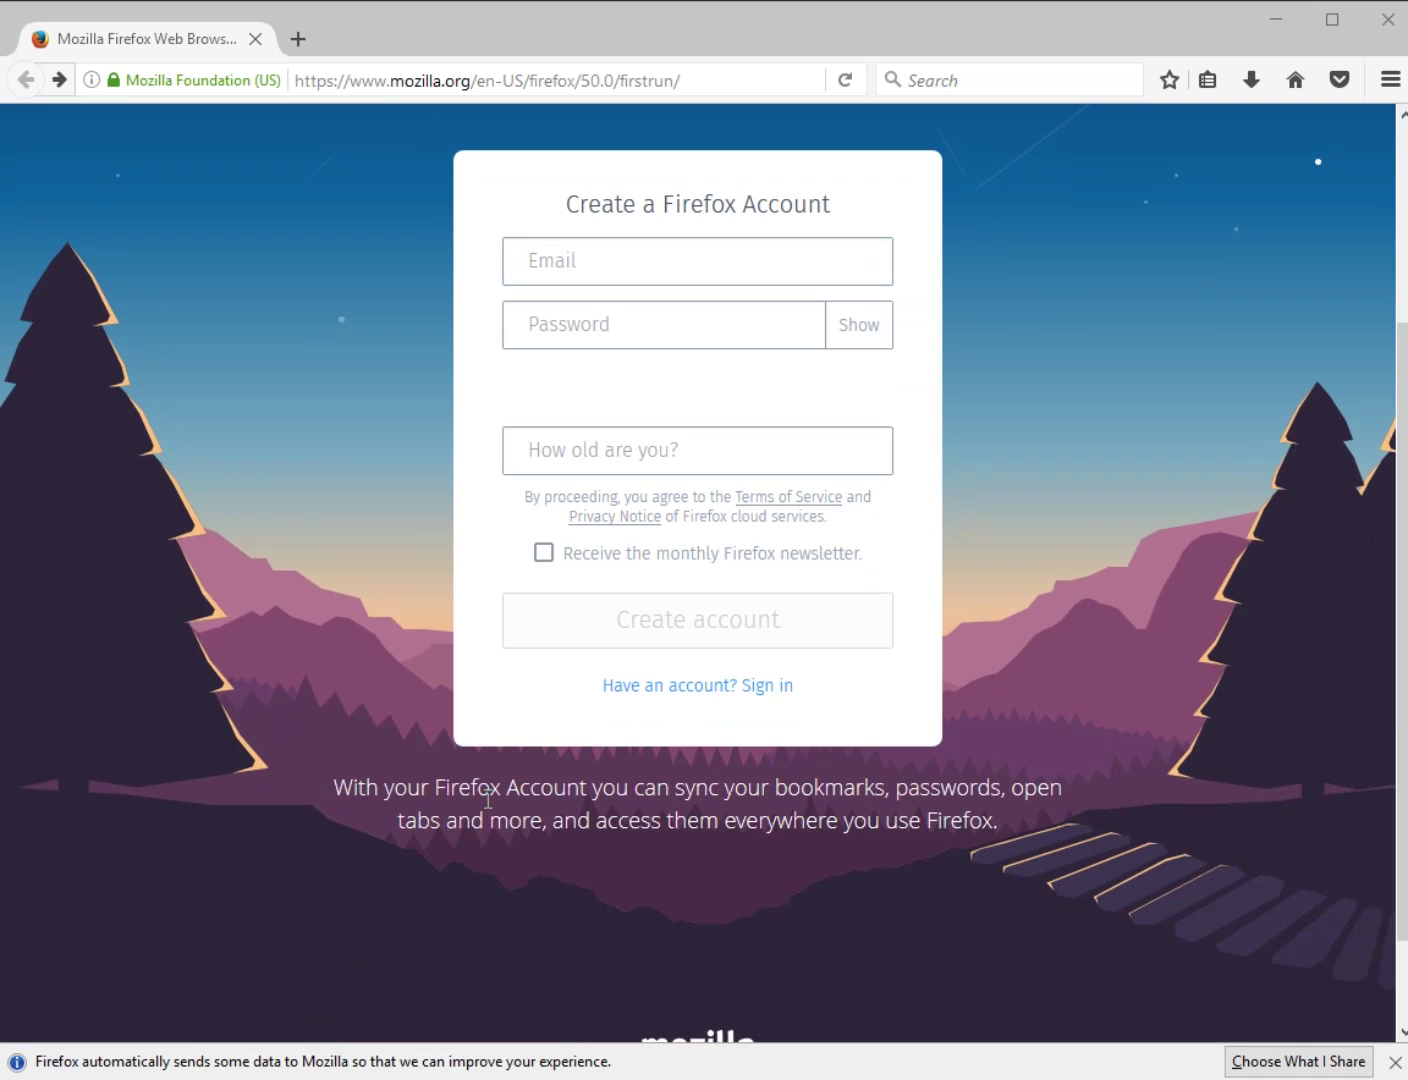
pyautogui.moveTo(422, 789); pyautogui.dragTo(944, 836)
pyautogui.click(926, 842)
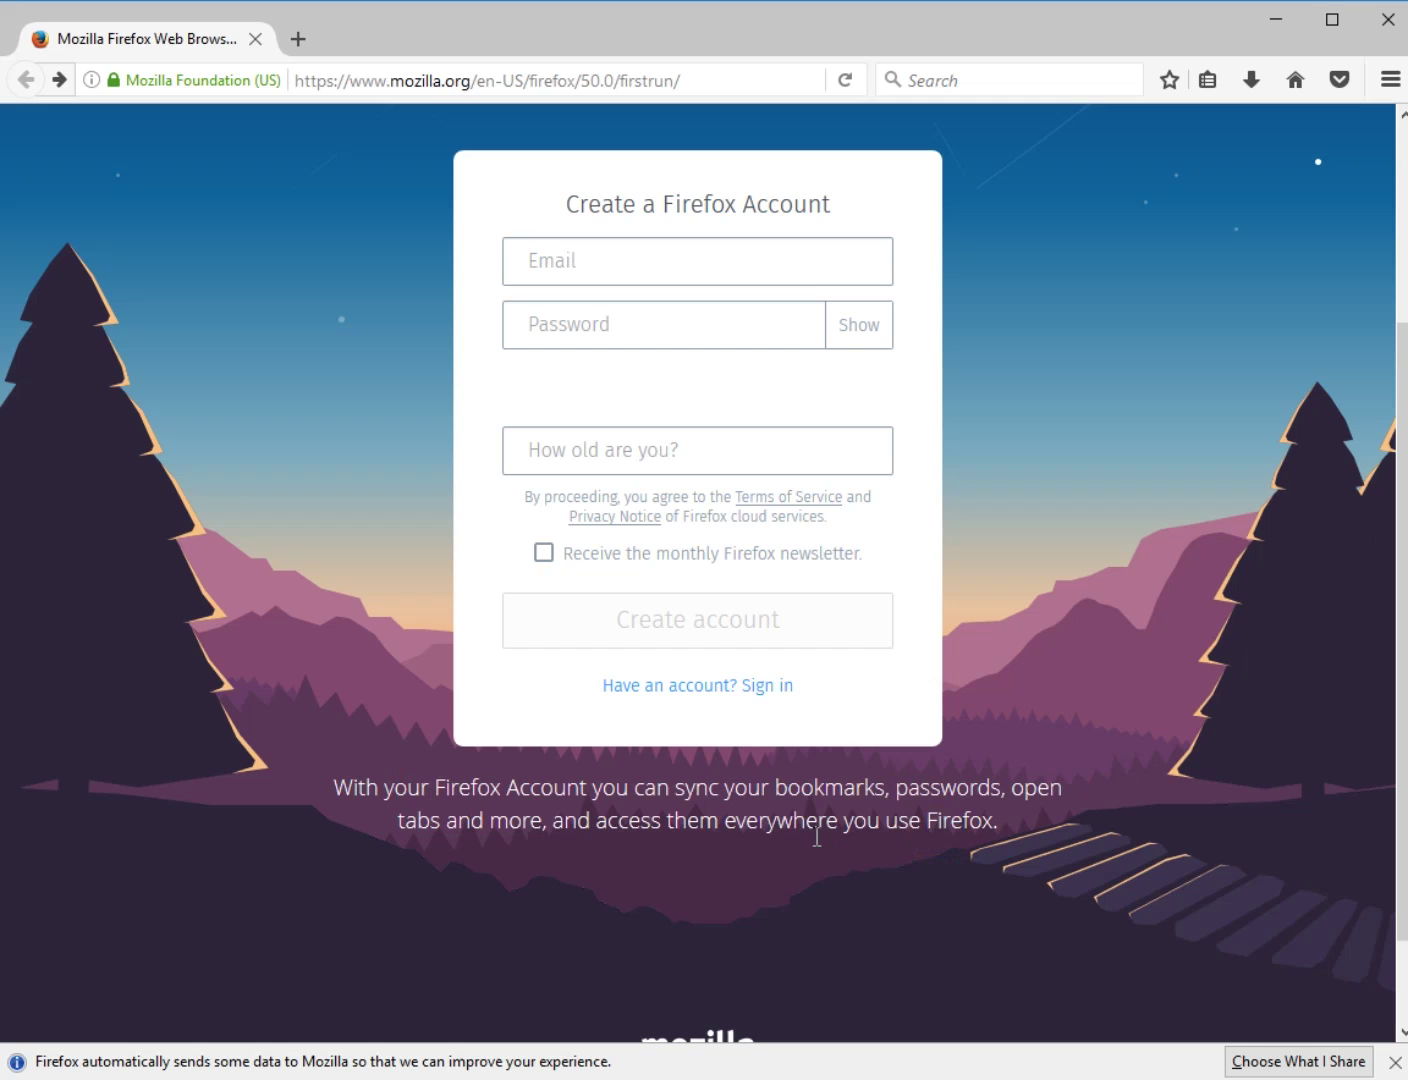
pyautogui.scroll(5, 173, 512)
pyautogui.click(440, 83)
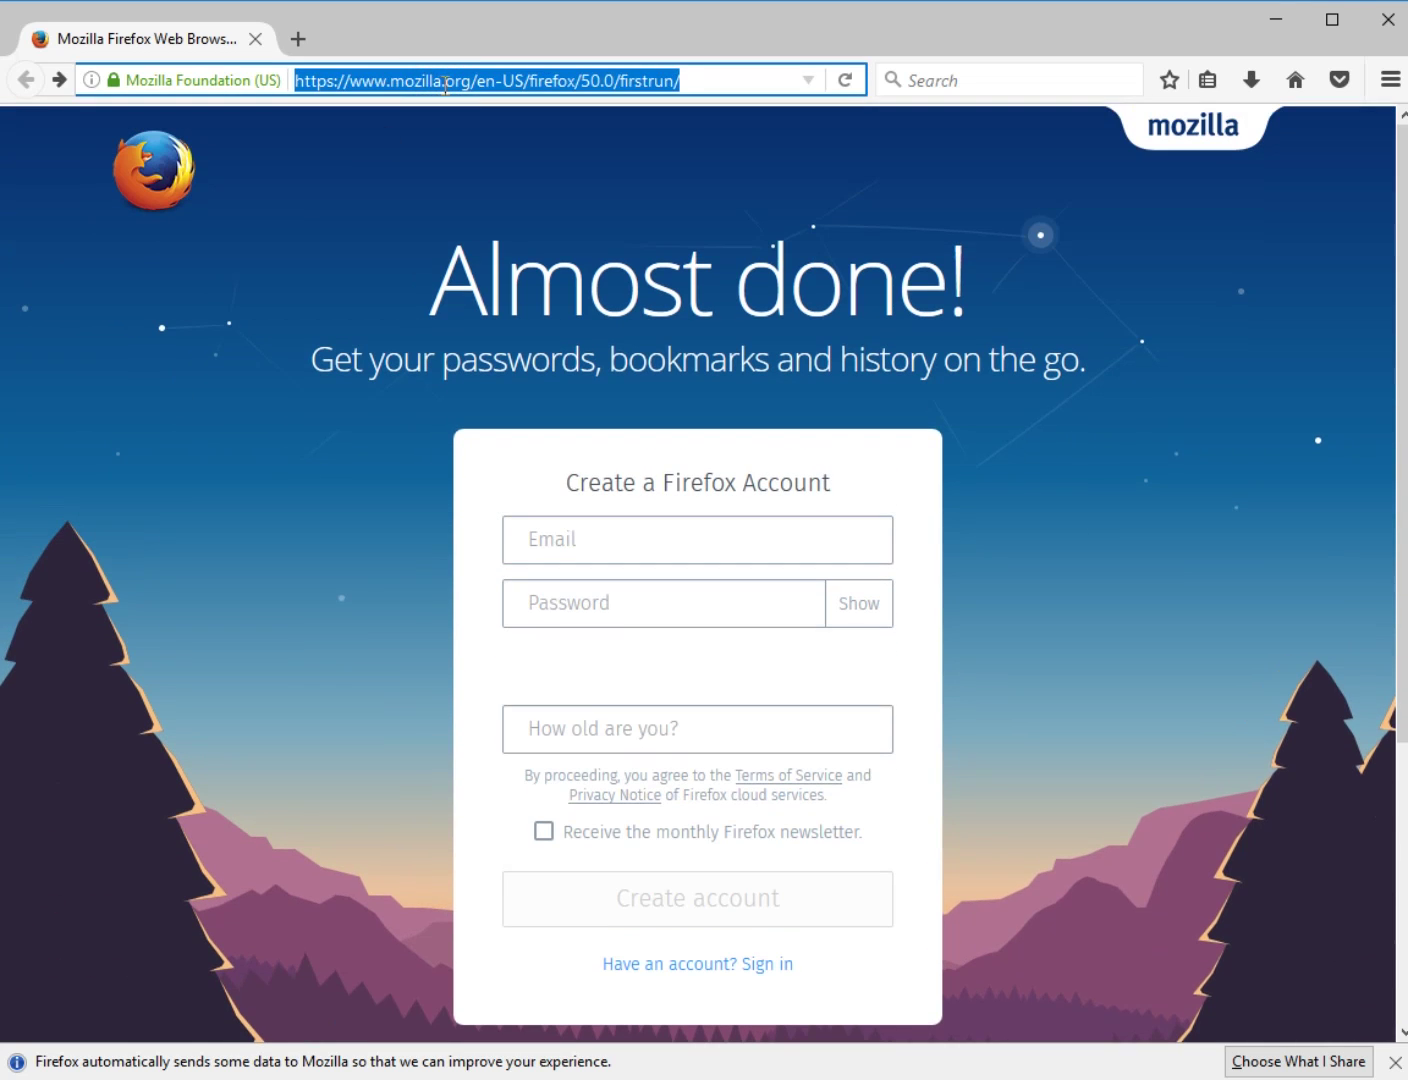
pyautogui.write('www.')
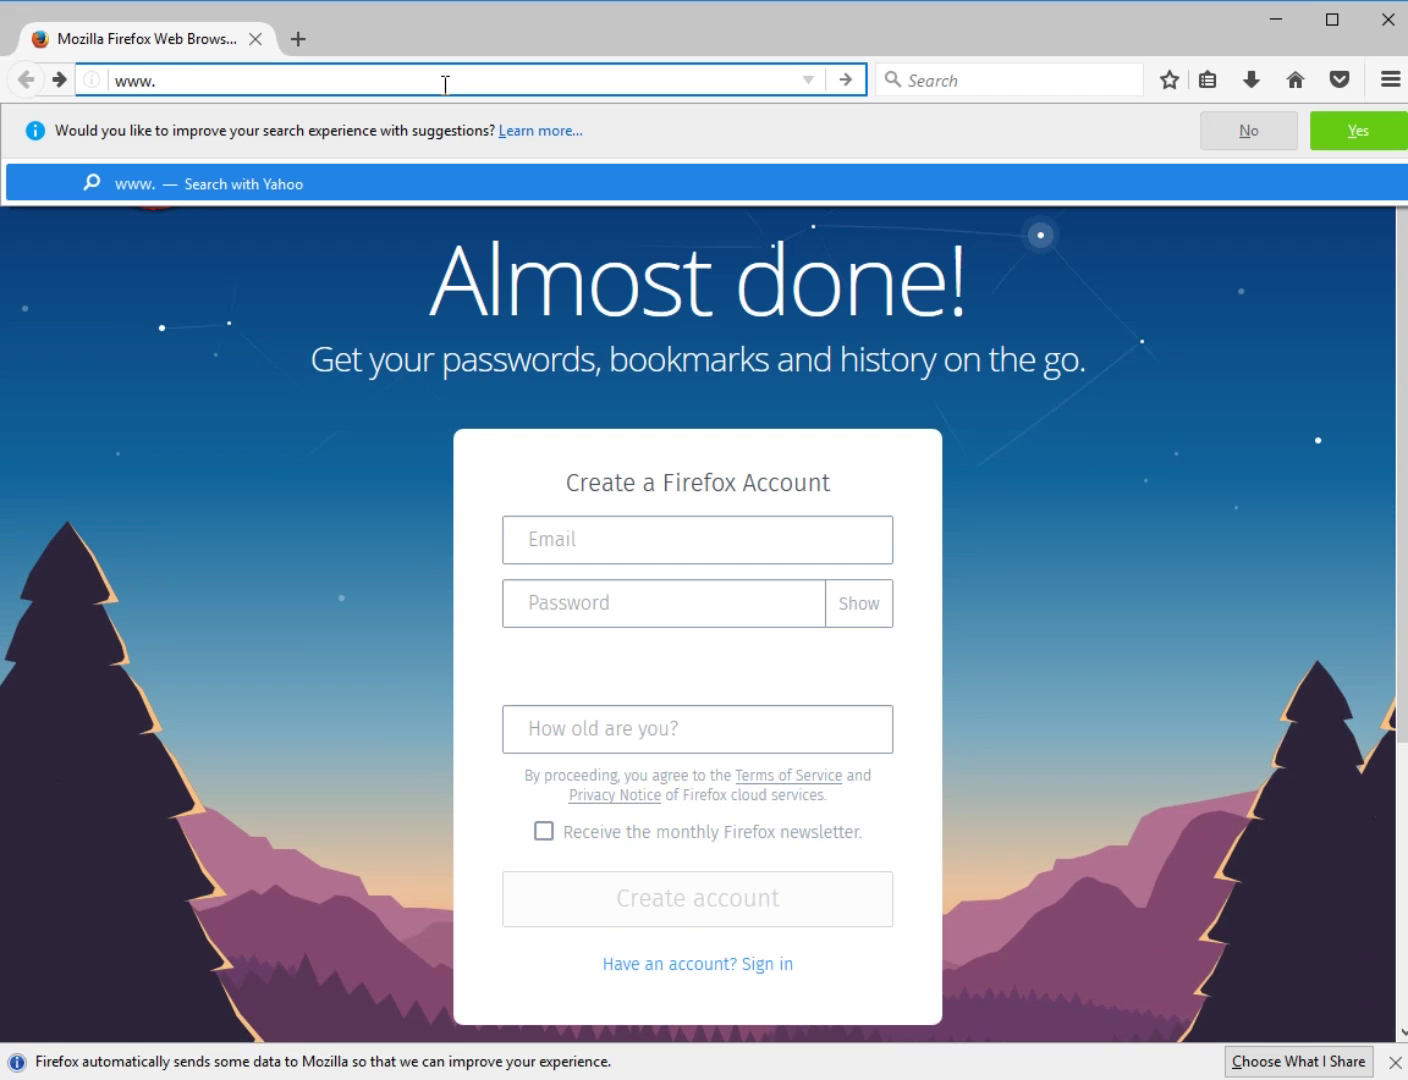
pyautogui.write('major')
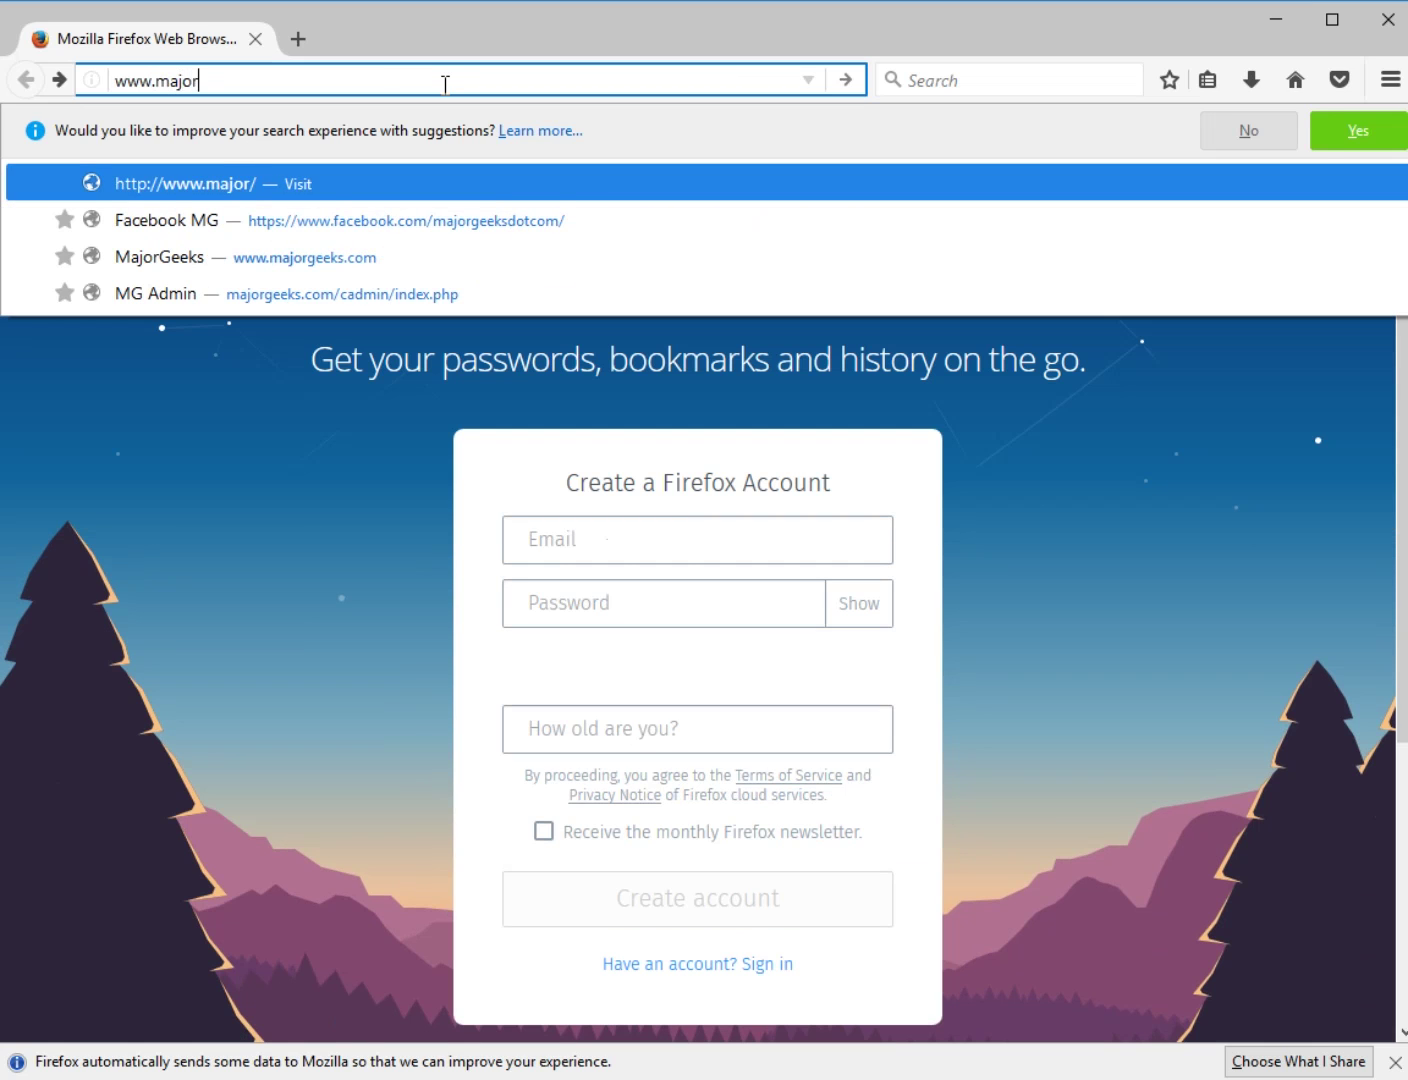
pyautogui.write('geeks.com')
pyautogui.press('Return')
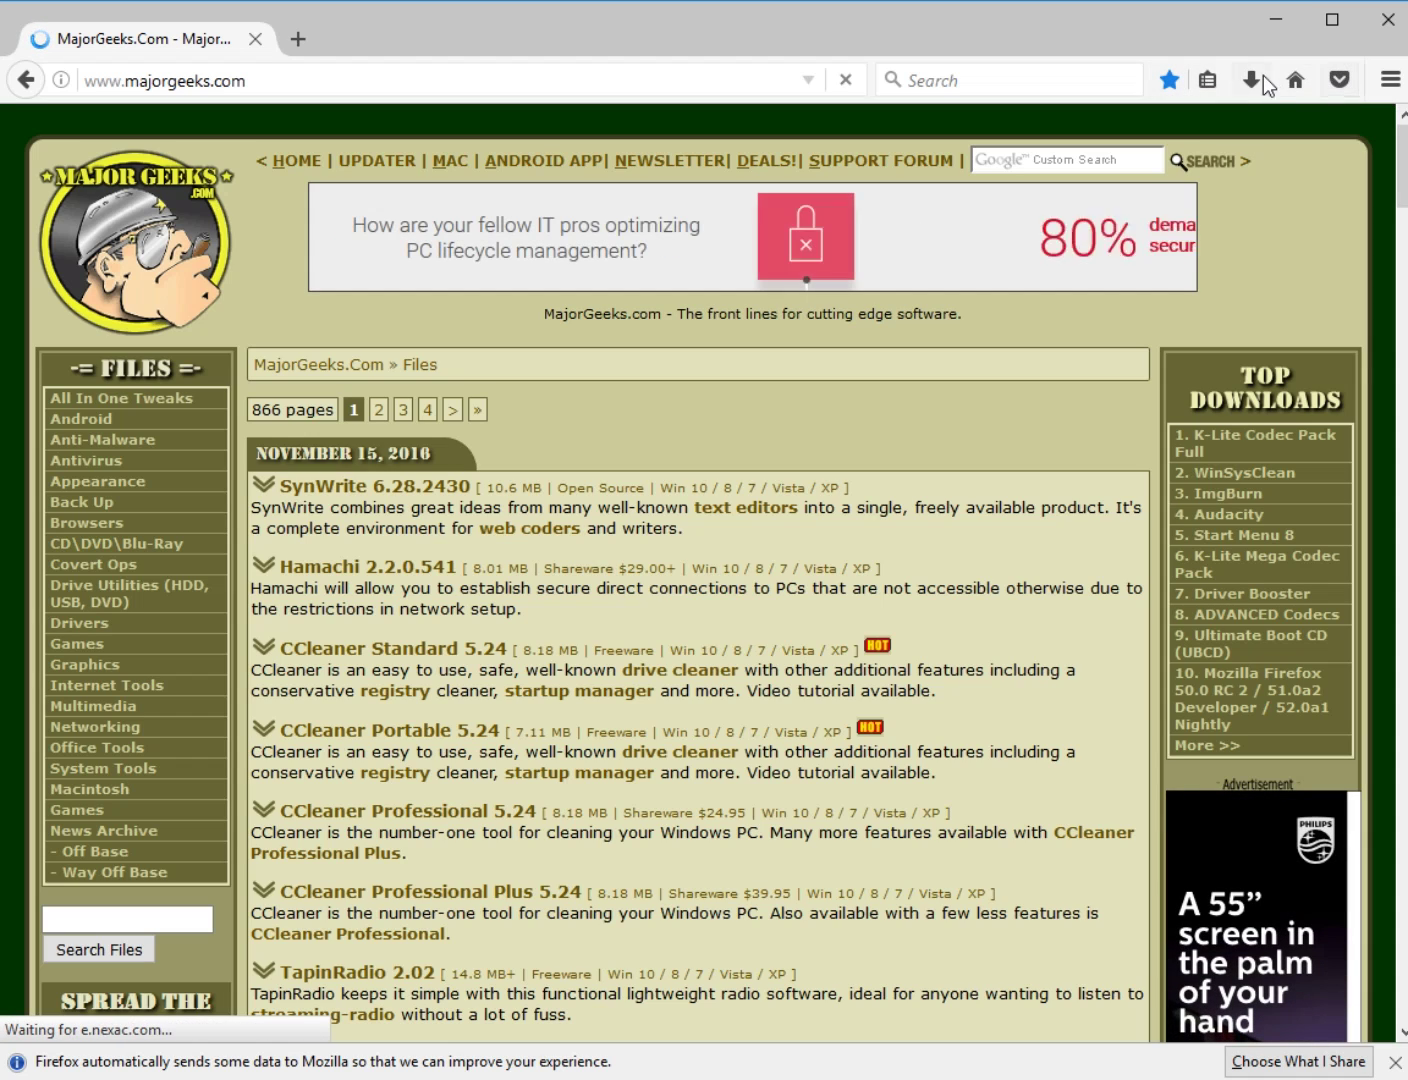
pyautogui.click(1337, 81)
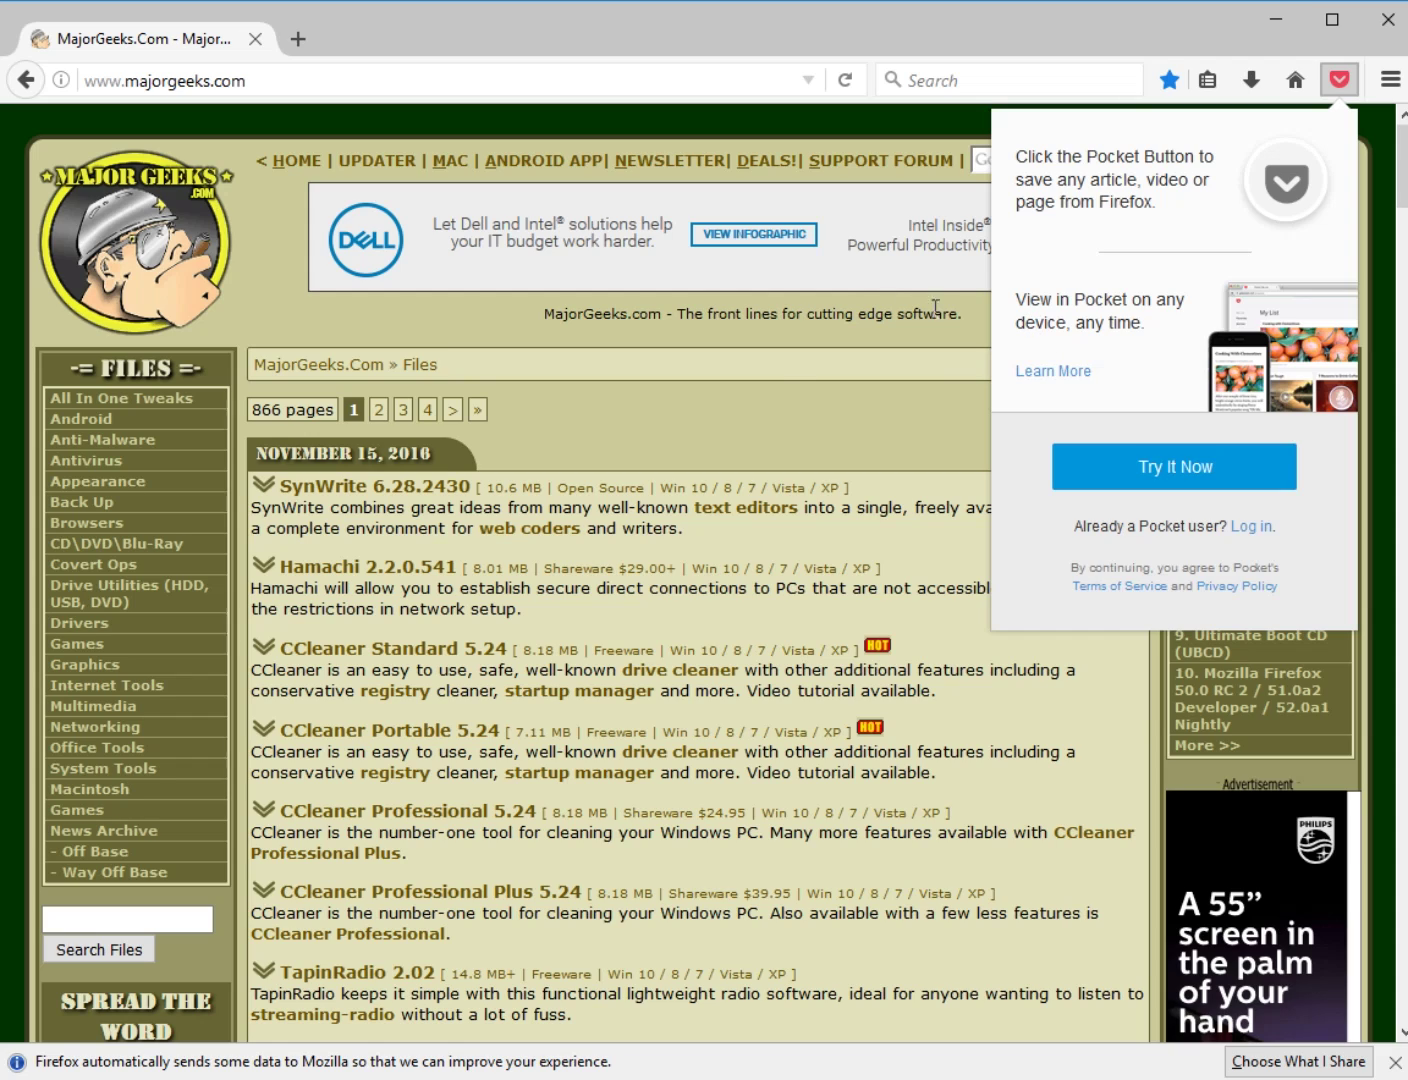
pyautogui.click(744, 415)
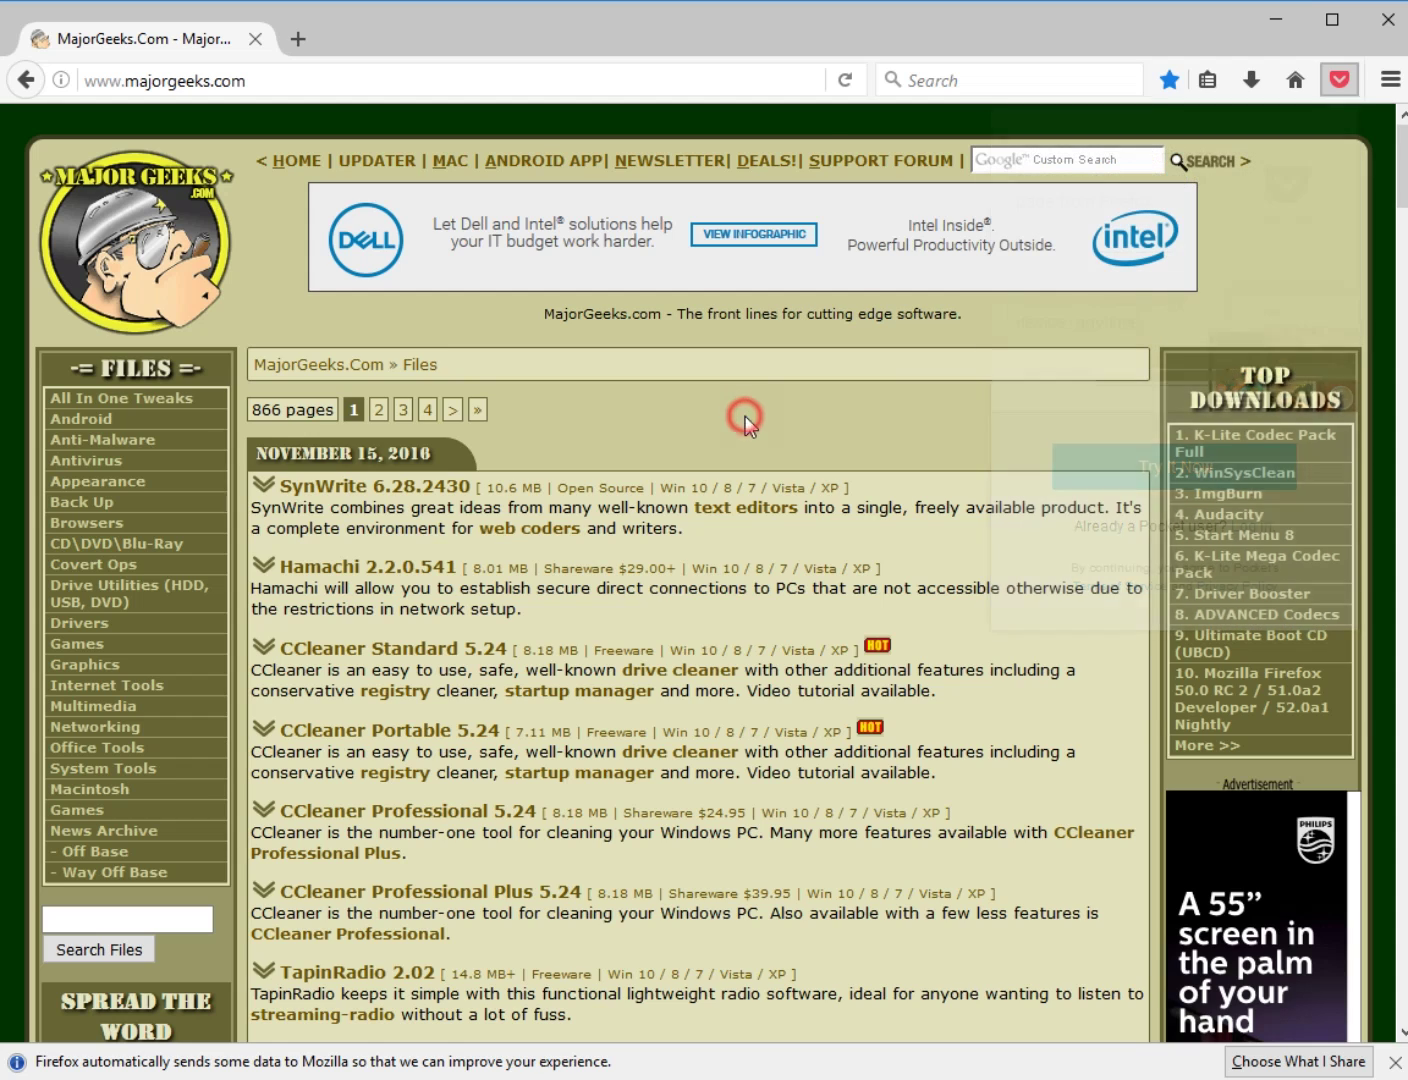
pyautogui.click(1343, 83)
# Use the main menu zoom buttons to zoom to 200%, back to 100%, then 90%
pyautogui.click(1387, 83)
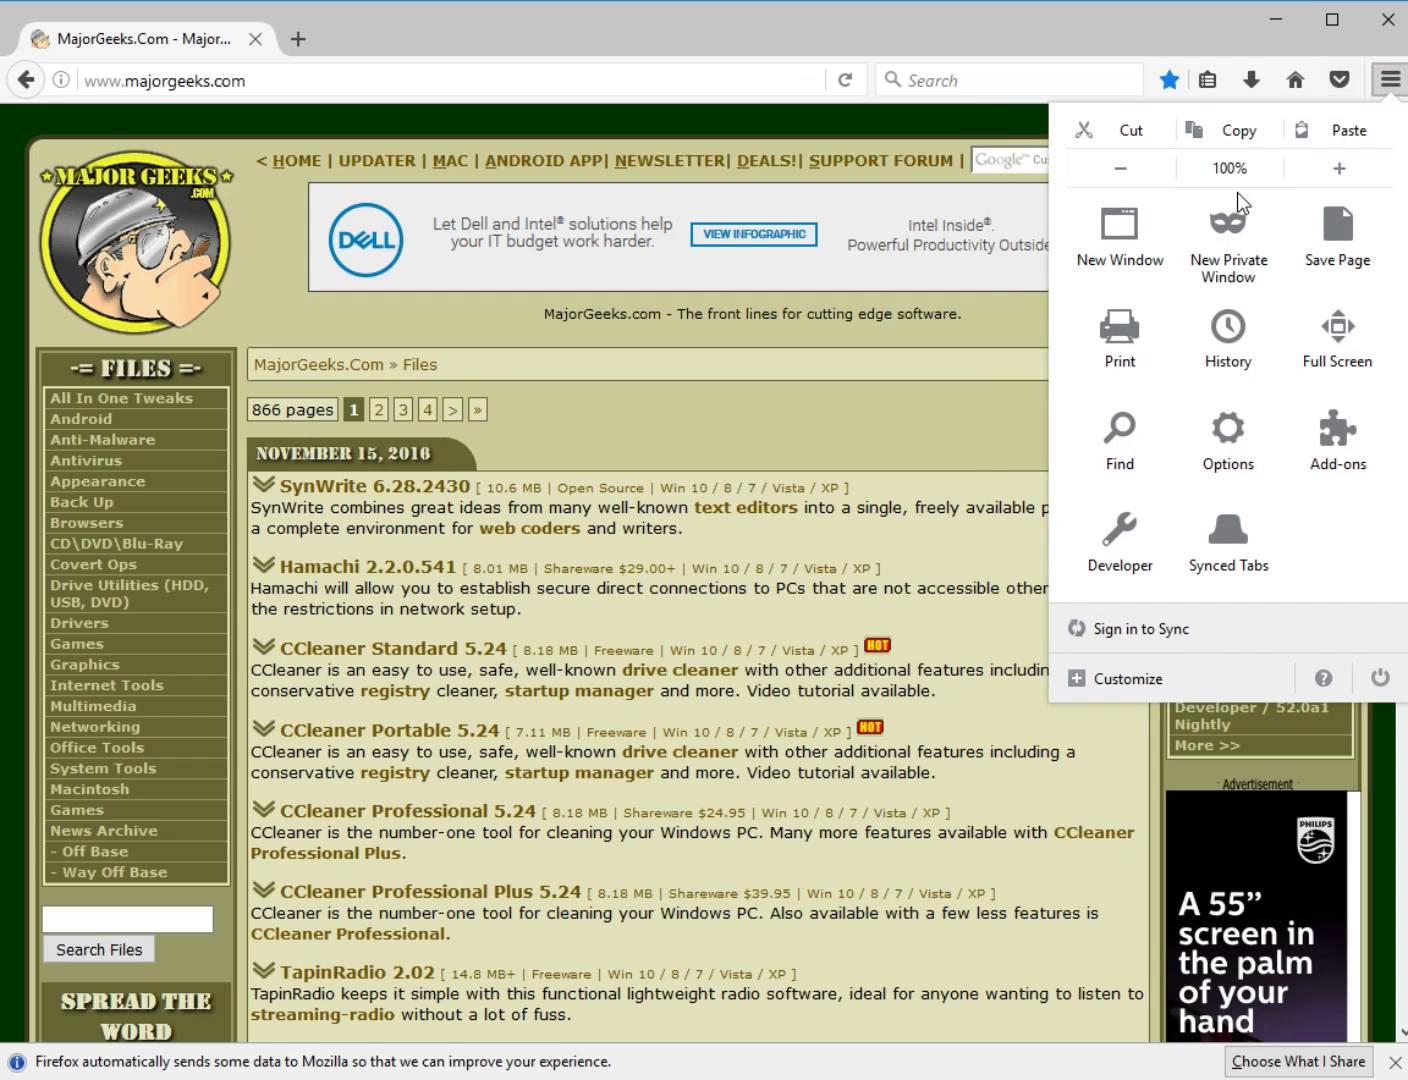
pyautogui.click(1310, 182)
pyautogui.click(1345, 169)
pyautogui.click(1345, 169)
pyautogui.click(1347, 166)
pyautogui.click(1348, 168)
pyautogui.click(1348, 168)
pyautogui.click(1127, 168)
pyautogui.click(1127, 168)
pyautogui.click(1128, 169)
pyautogui.click(1128, 168)
pyautogui.click(1130, 171)
pyautogui.click(1130, 171)
pyautogui.click(1130, 170)
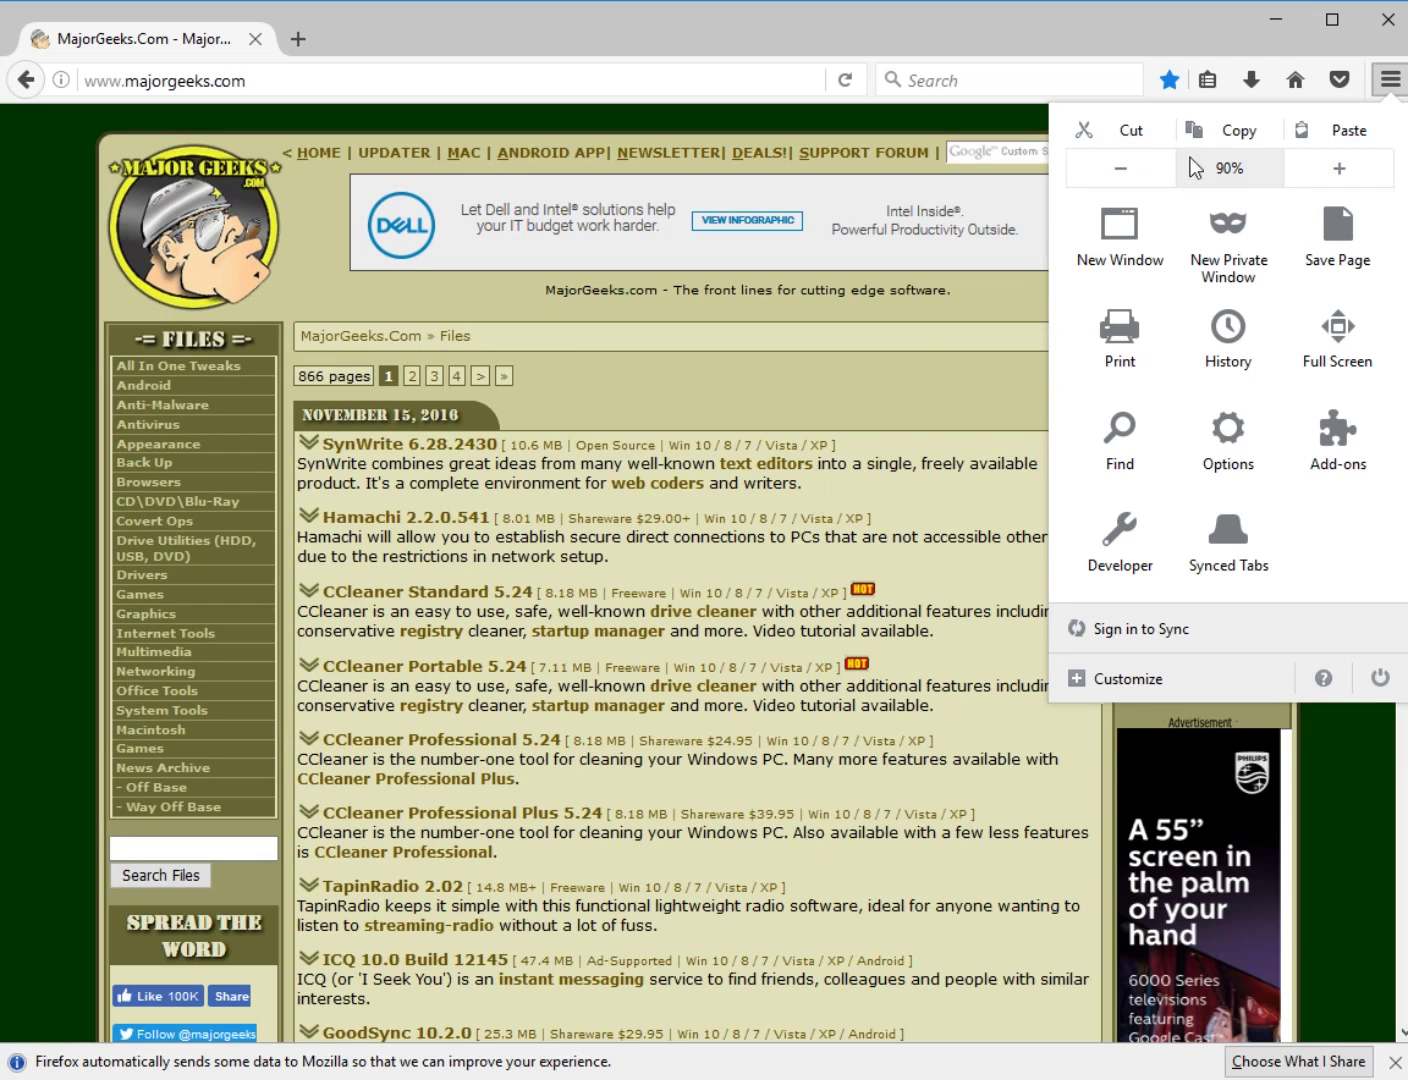
pyautogui.click(1307, 164)
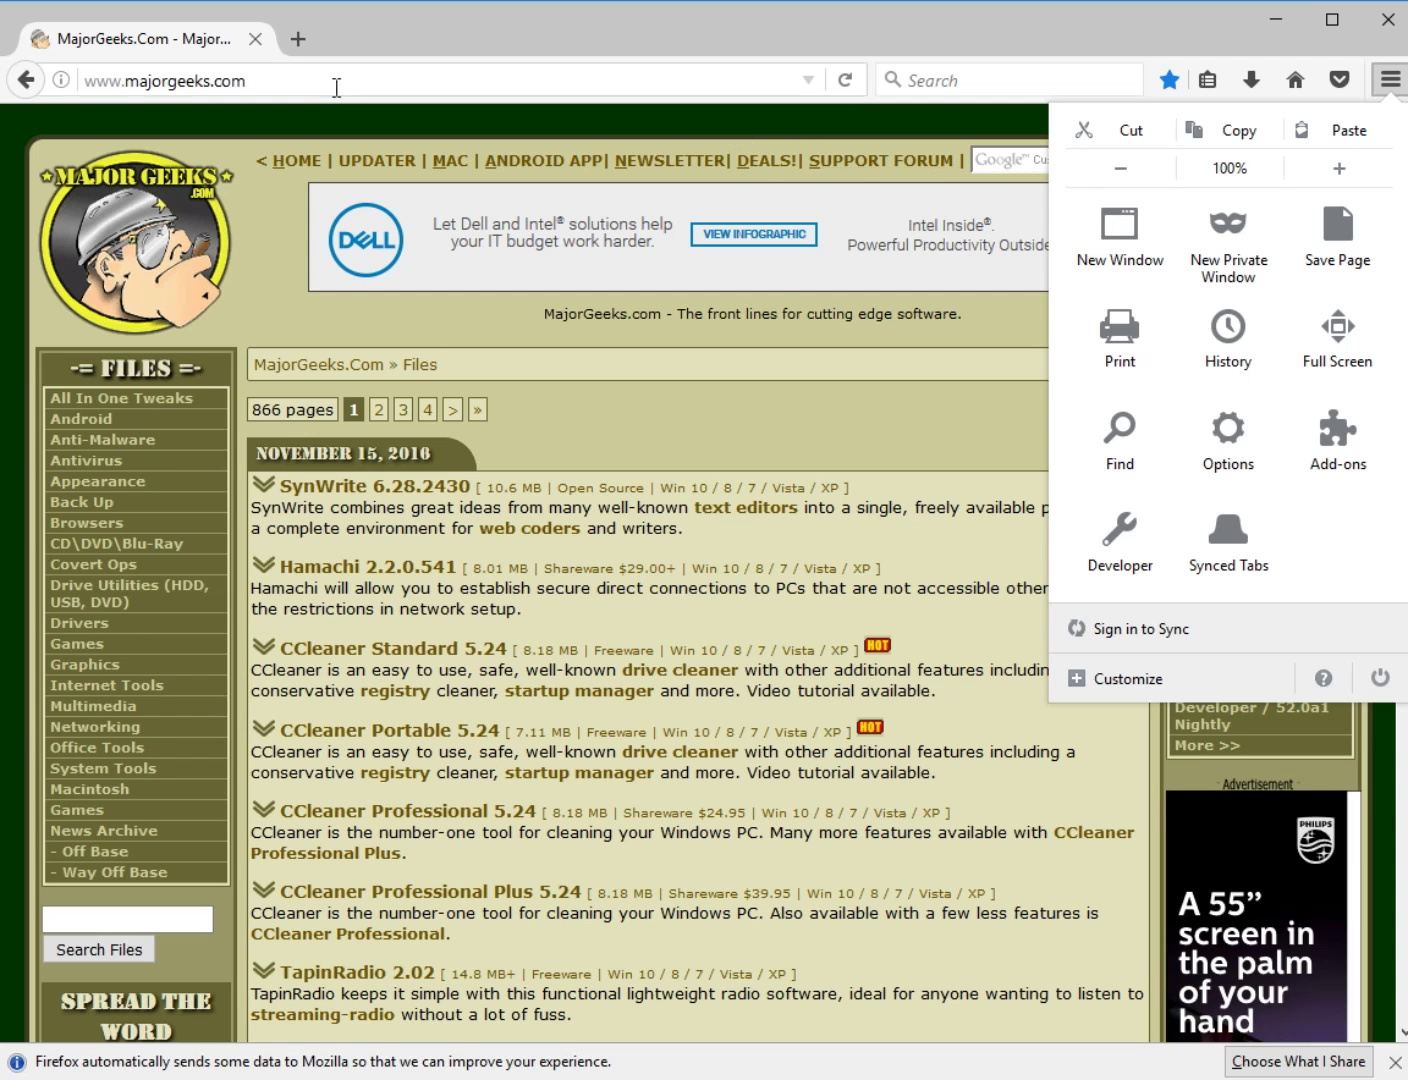
# Open and close a new tab, then open Options from the main menu
pyautogui.click(293, 42)
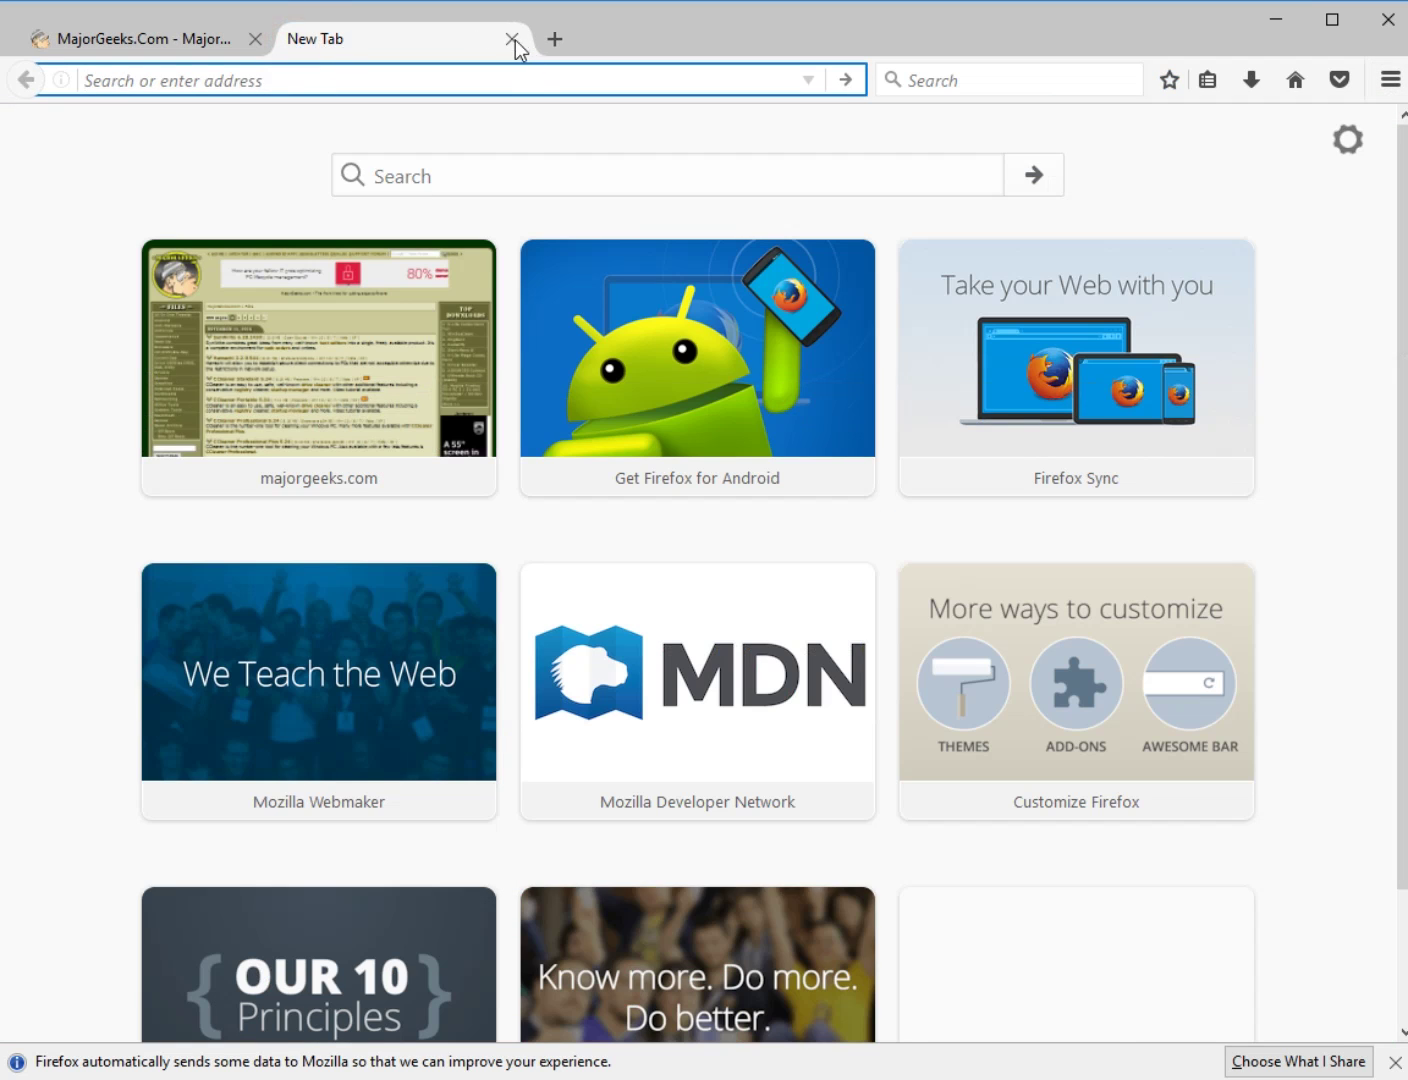
pyautogui.click(512, 39)
pyautogui.click(1391, 81)
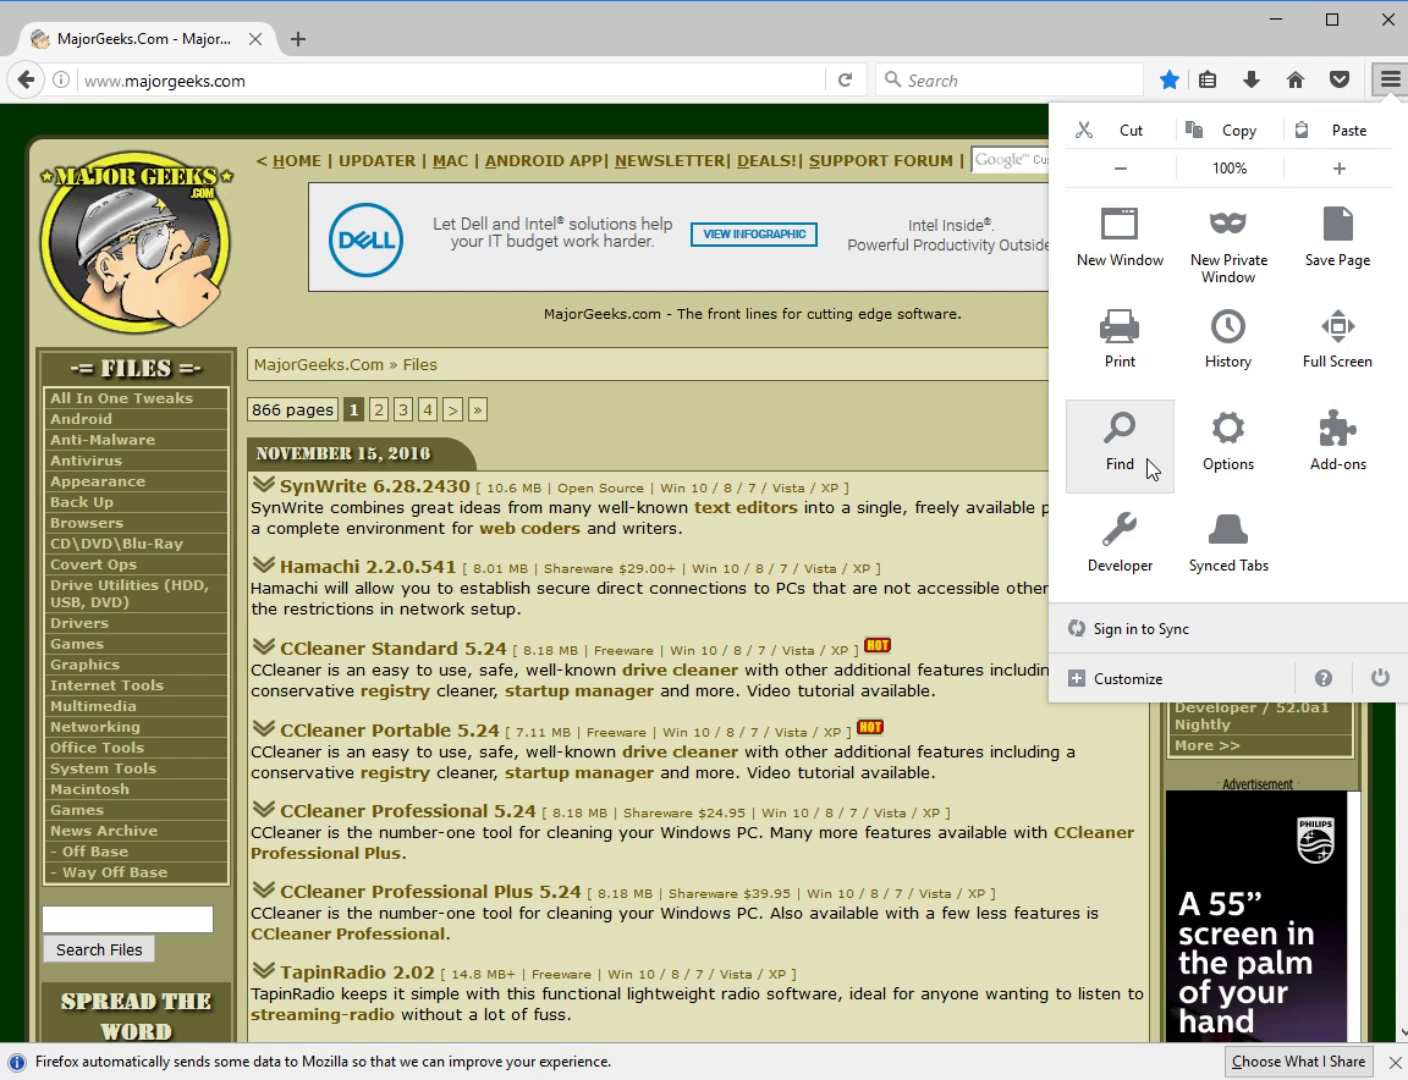
pyautogui.click(1229, 445)
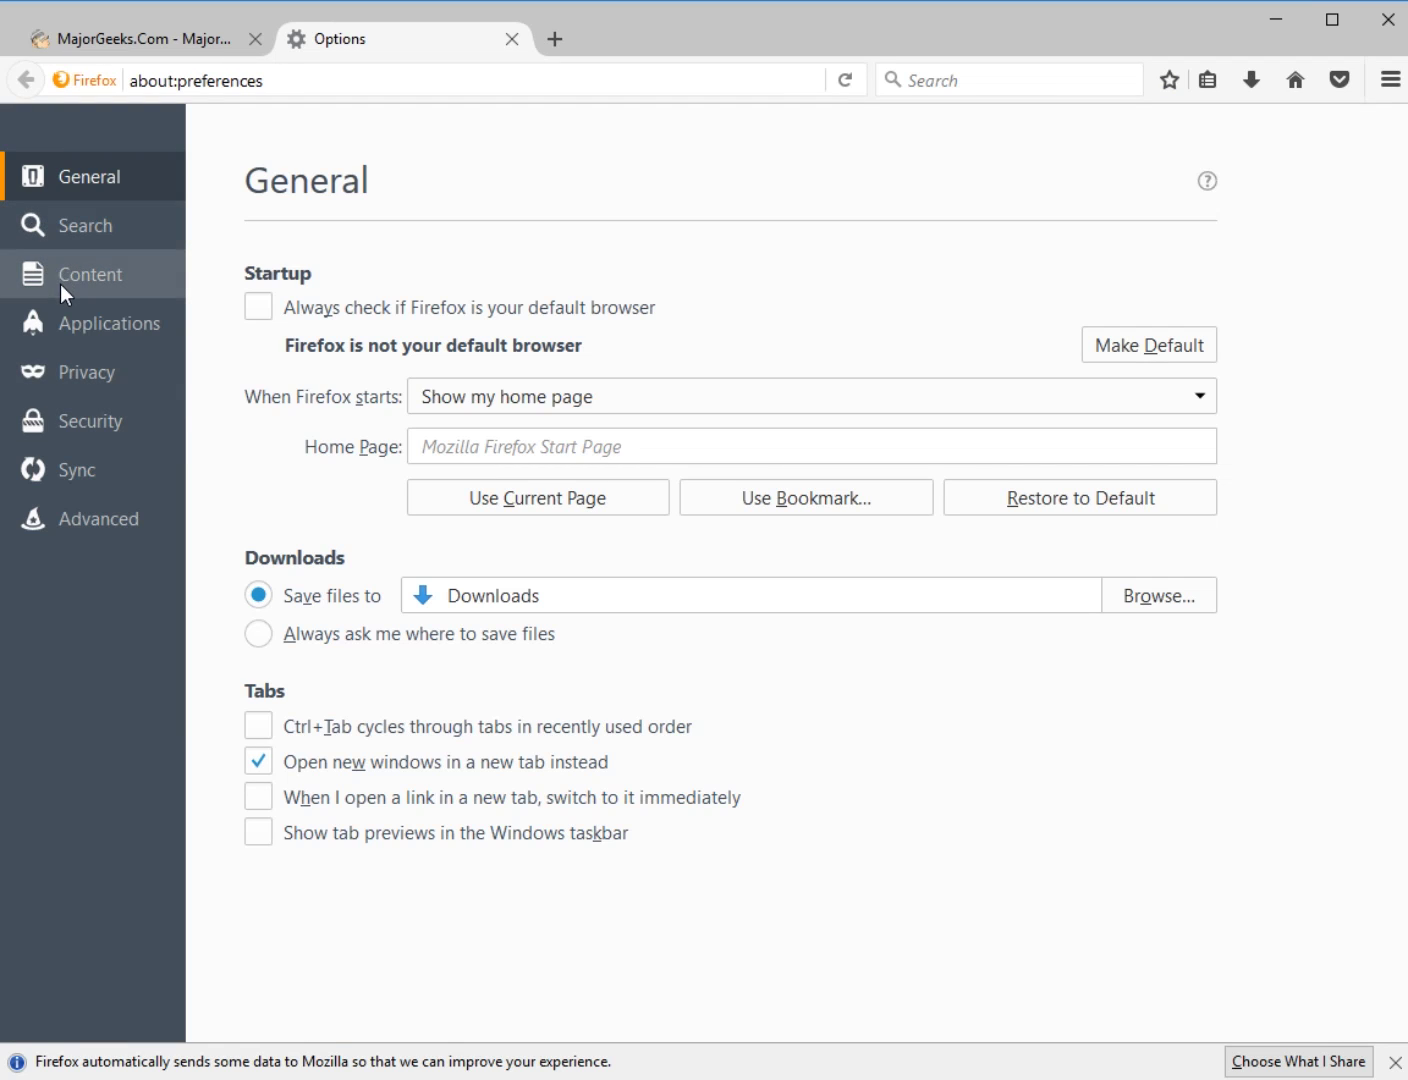
# Browse the Applications, Privacy, Security and Advanced settings panels
pyautogui.click(68, 328)
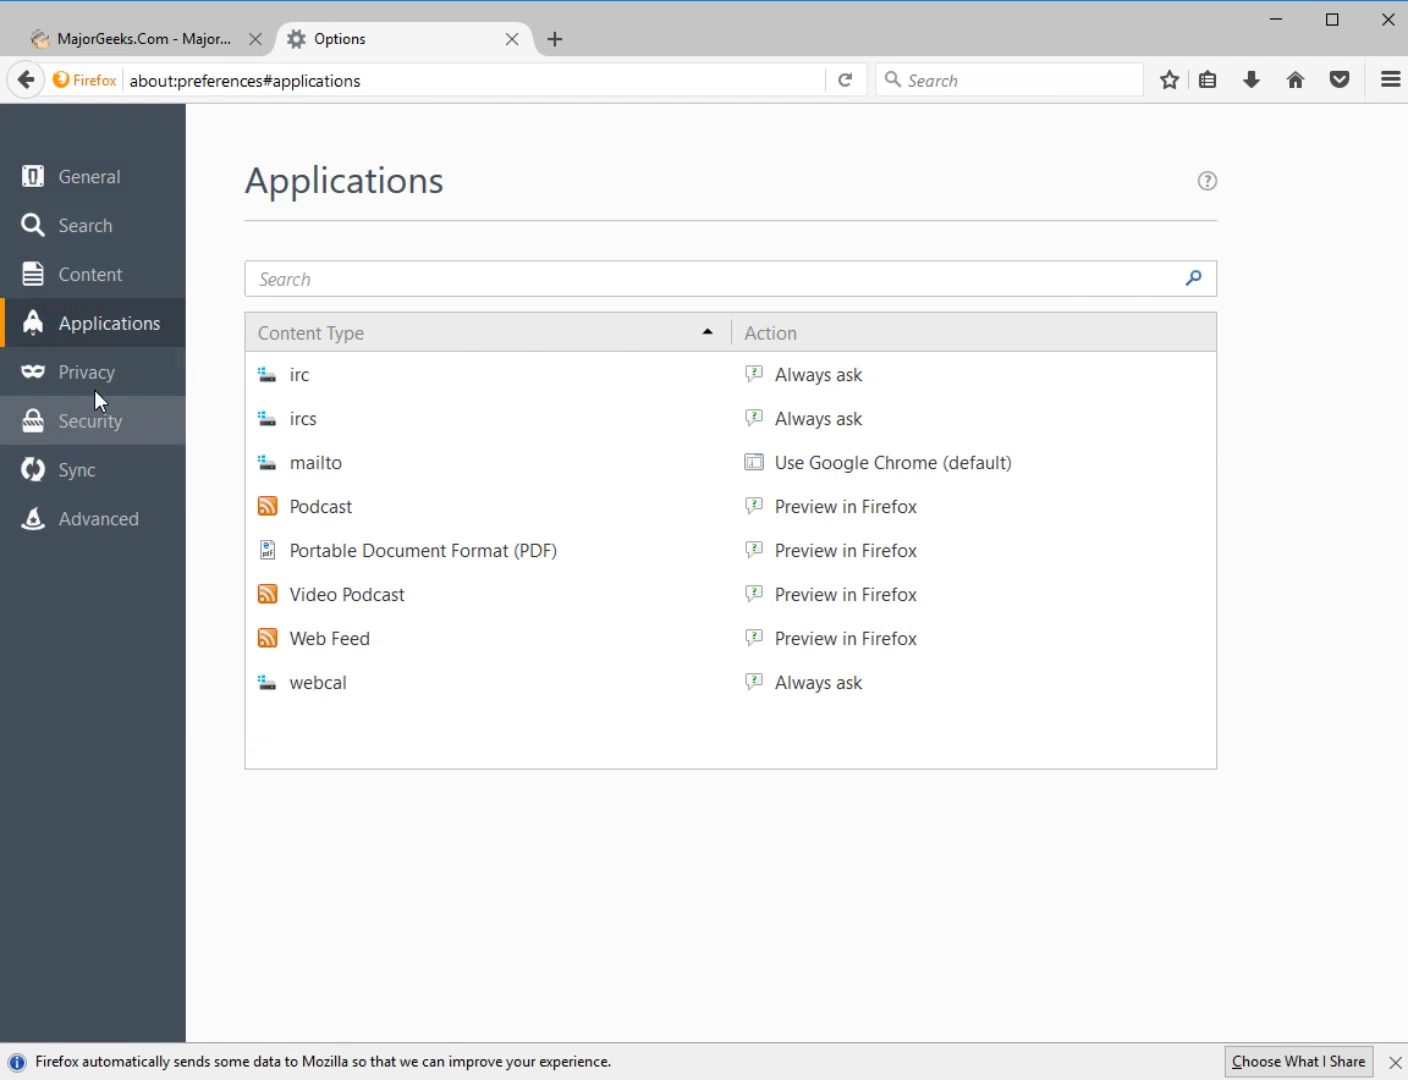
pyautogui.click(96, 394)
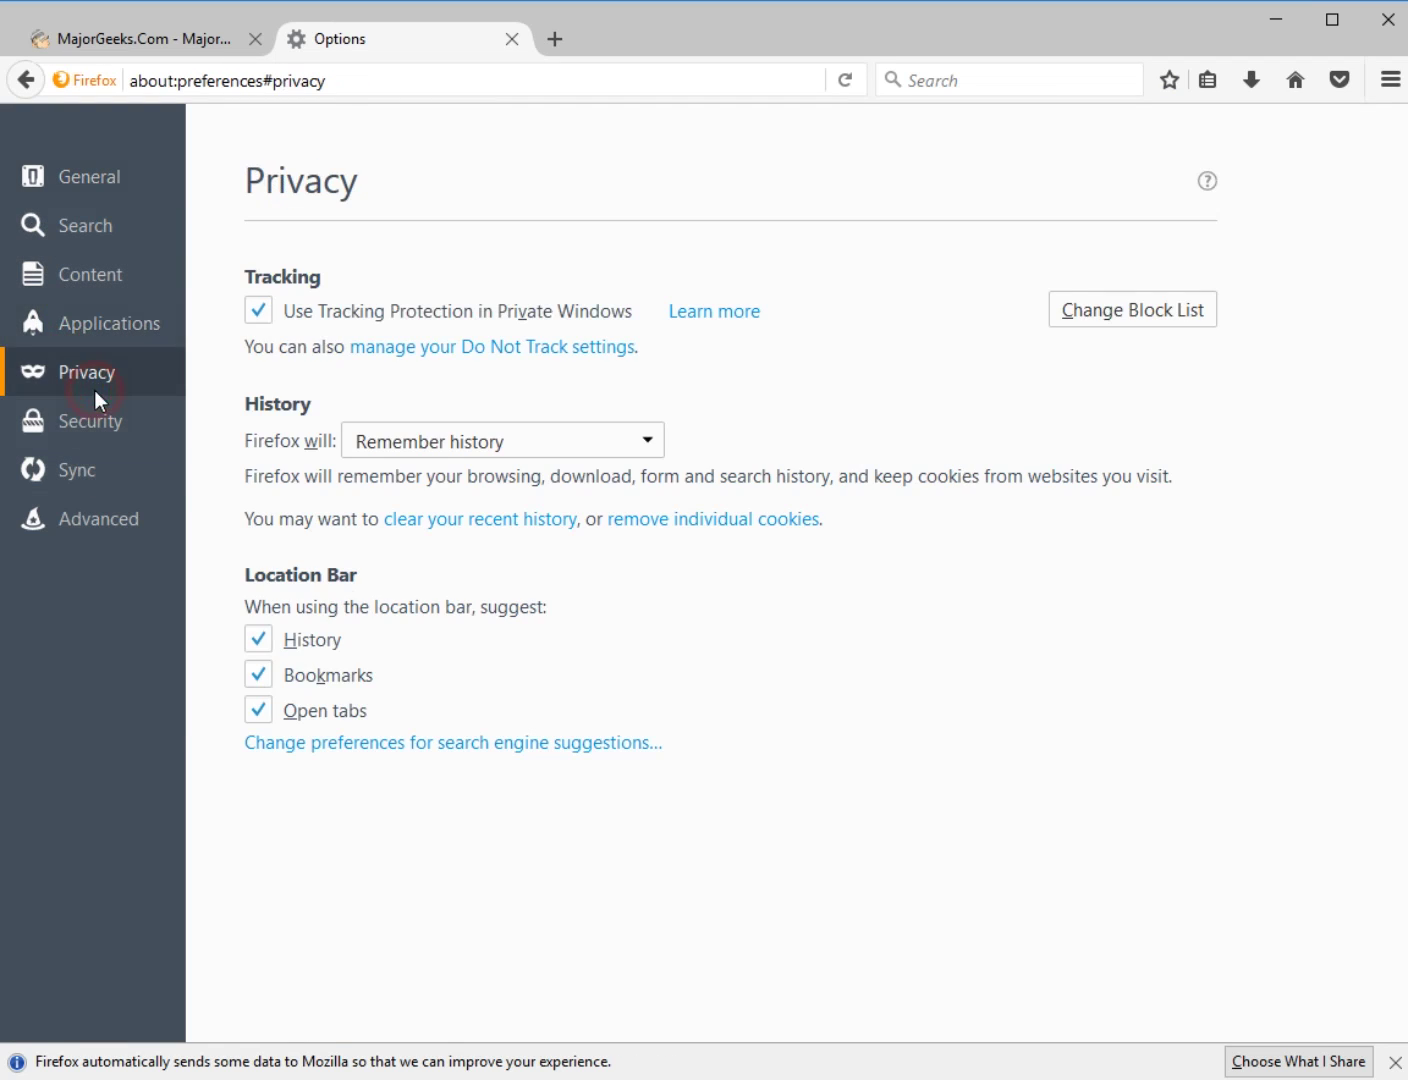
pyautogui.click(71, 438)
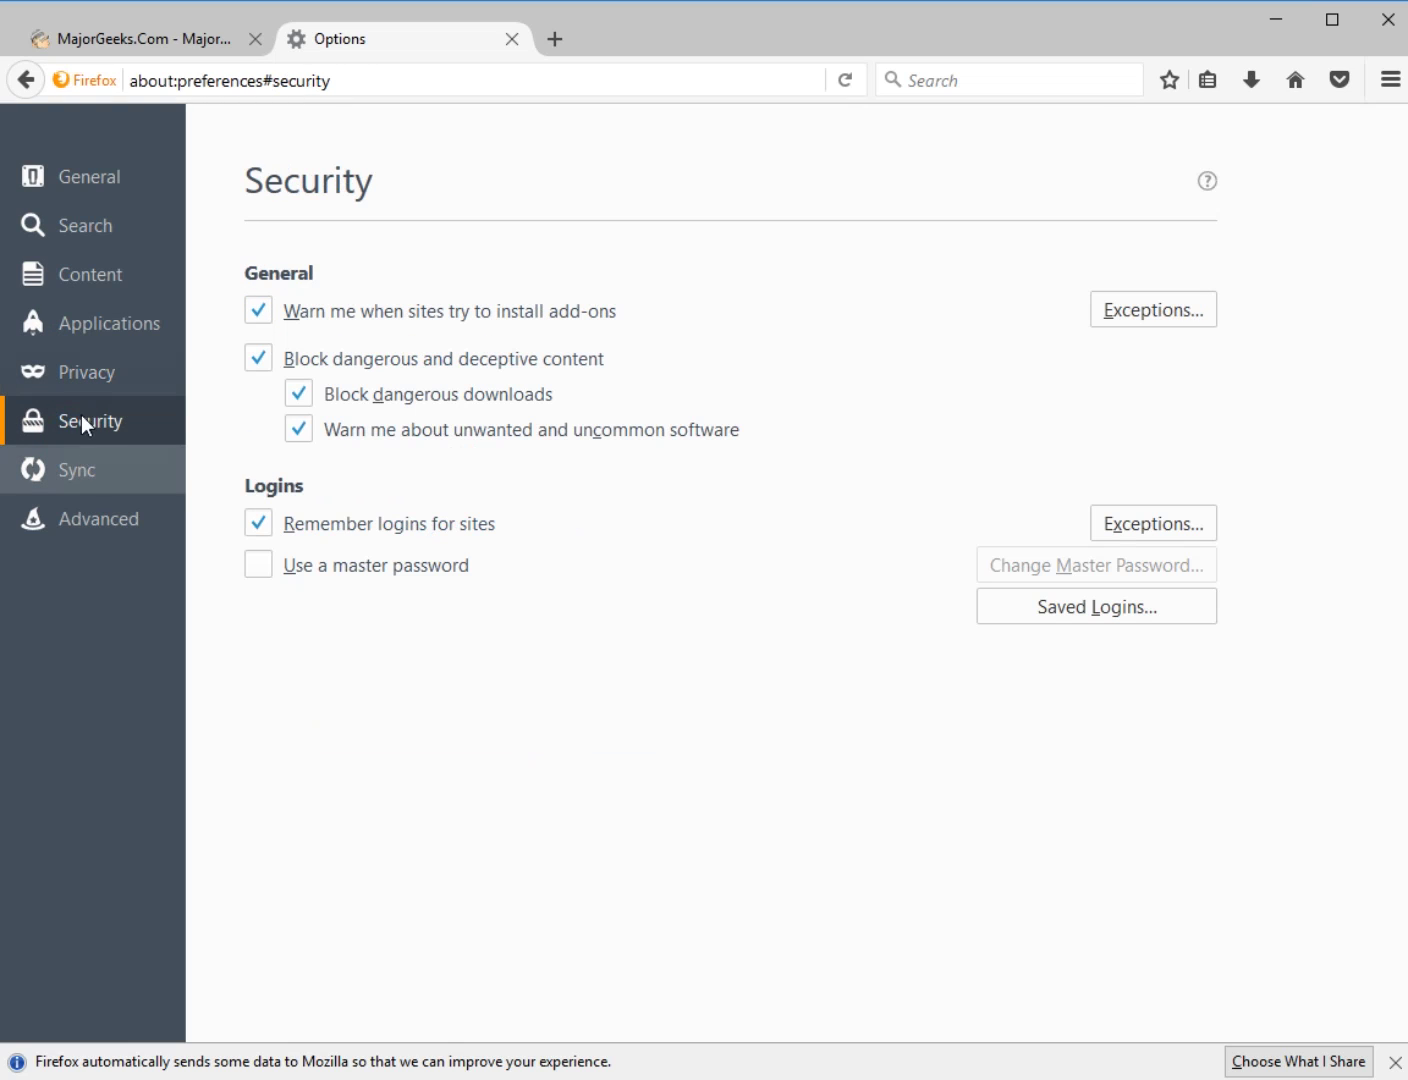
pyautogui.click(76, 520)
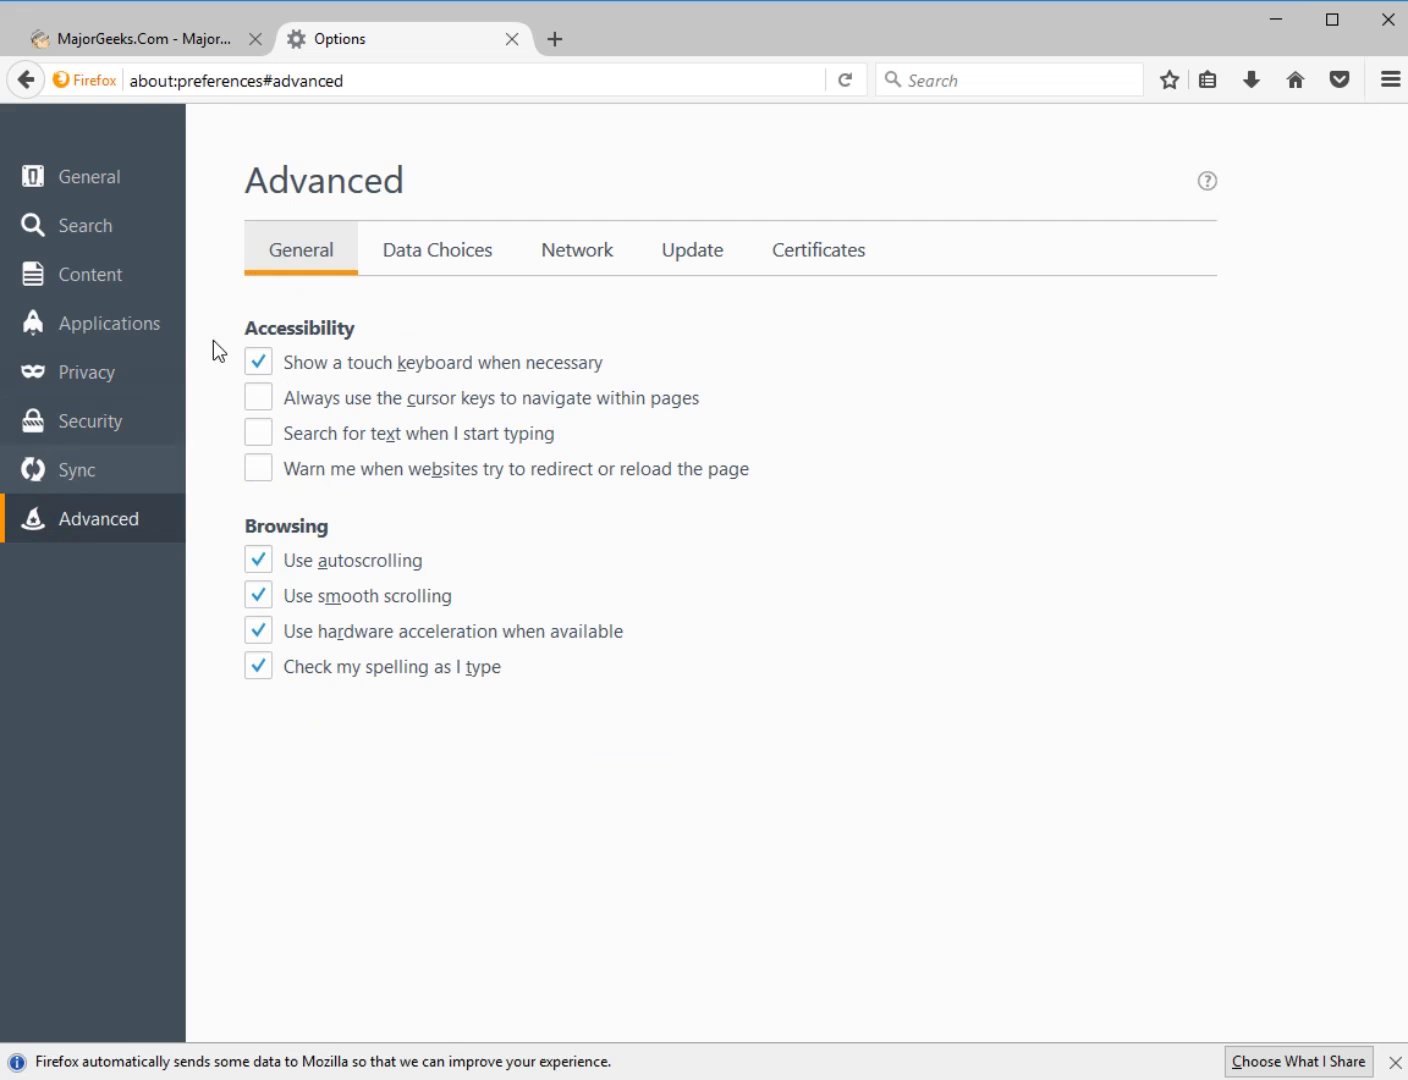
# View the Advanced Data Choices, Network, Certificates and Update tabs
pyautogui.click(441, 257)
pyautogui.click(588, 257)
pyautogui.click(697, 251)
pyautogui.click(787, 255)
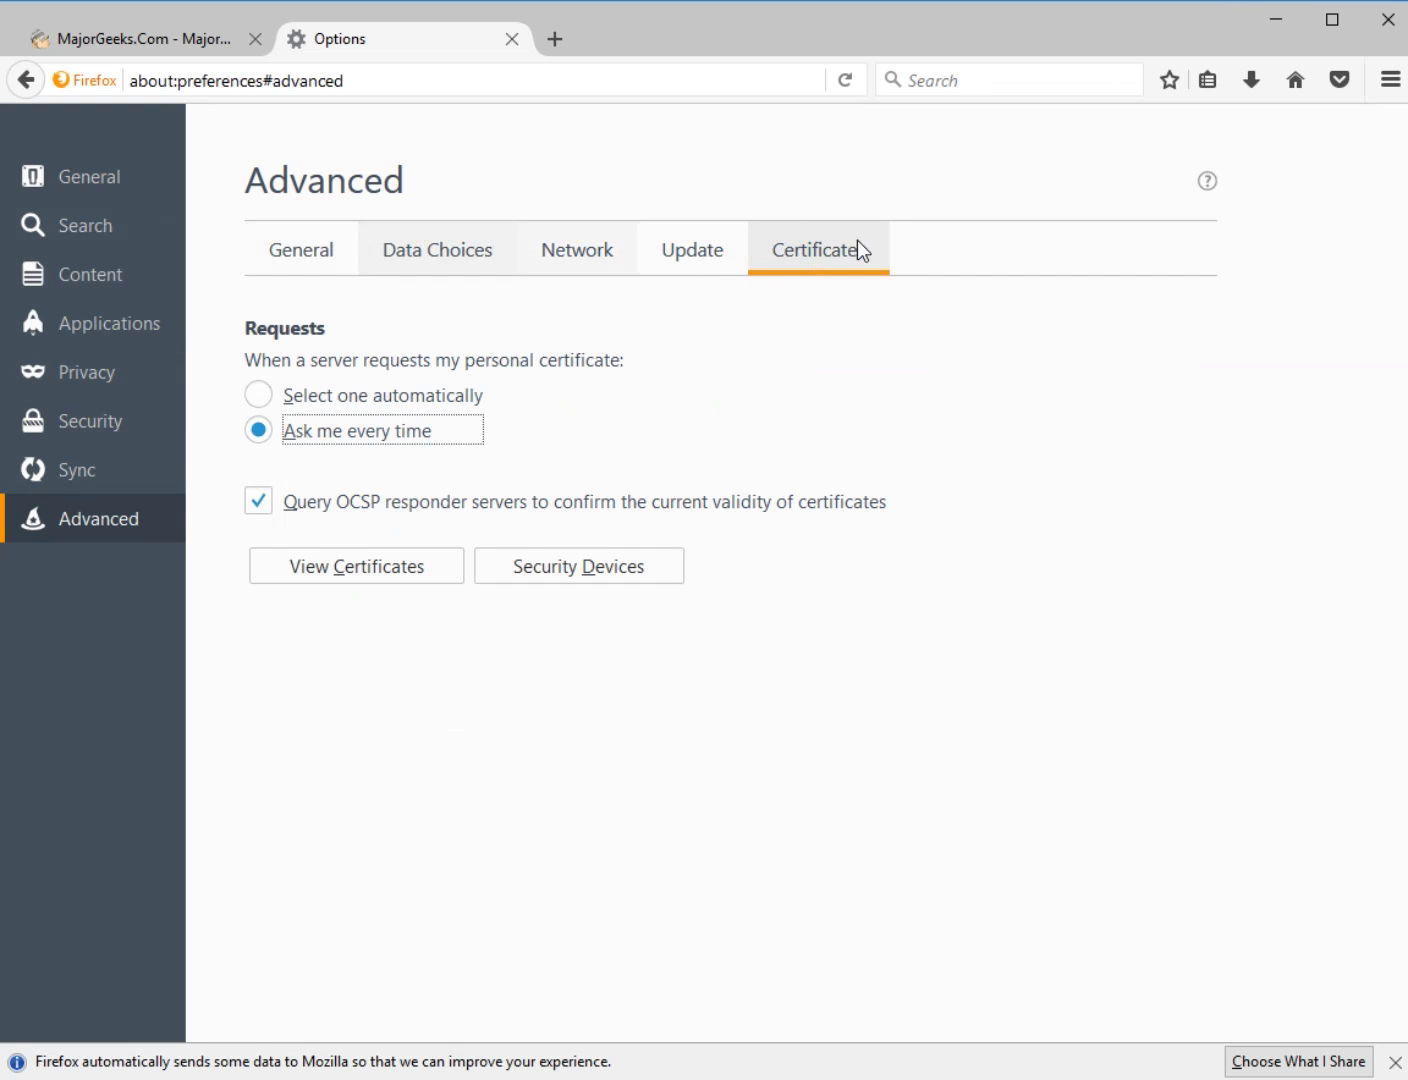
pyautogui.click(708, 252)
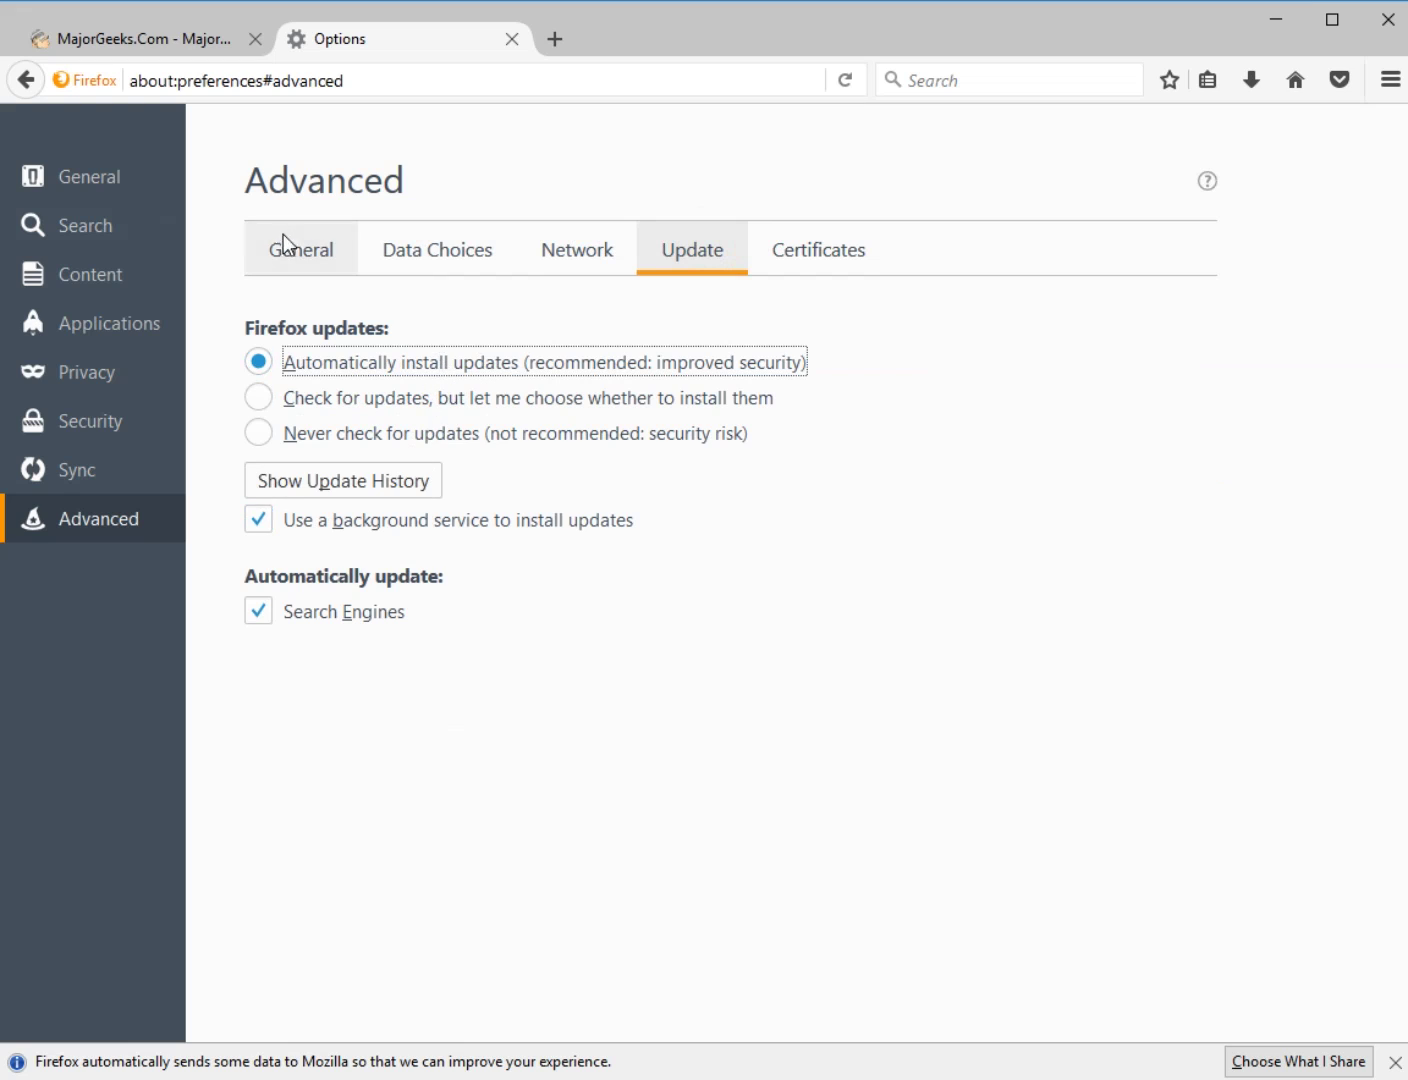
# Look at the Sync settings, go back to Update, then close the Options tab
pyautogui.click(66, 467)
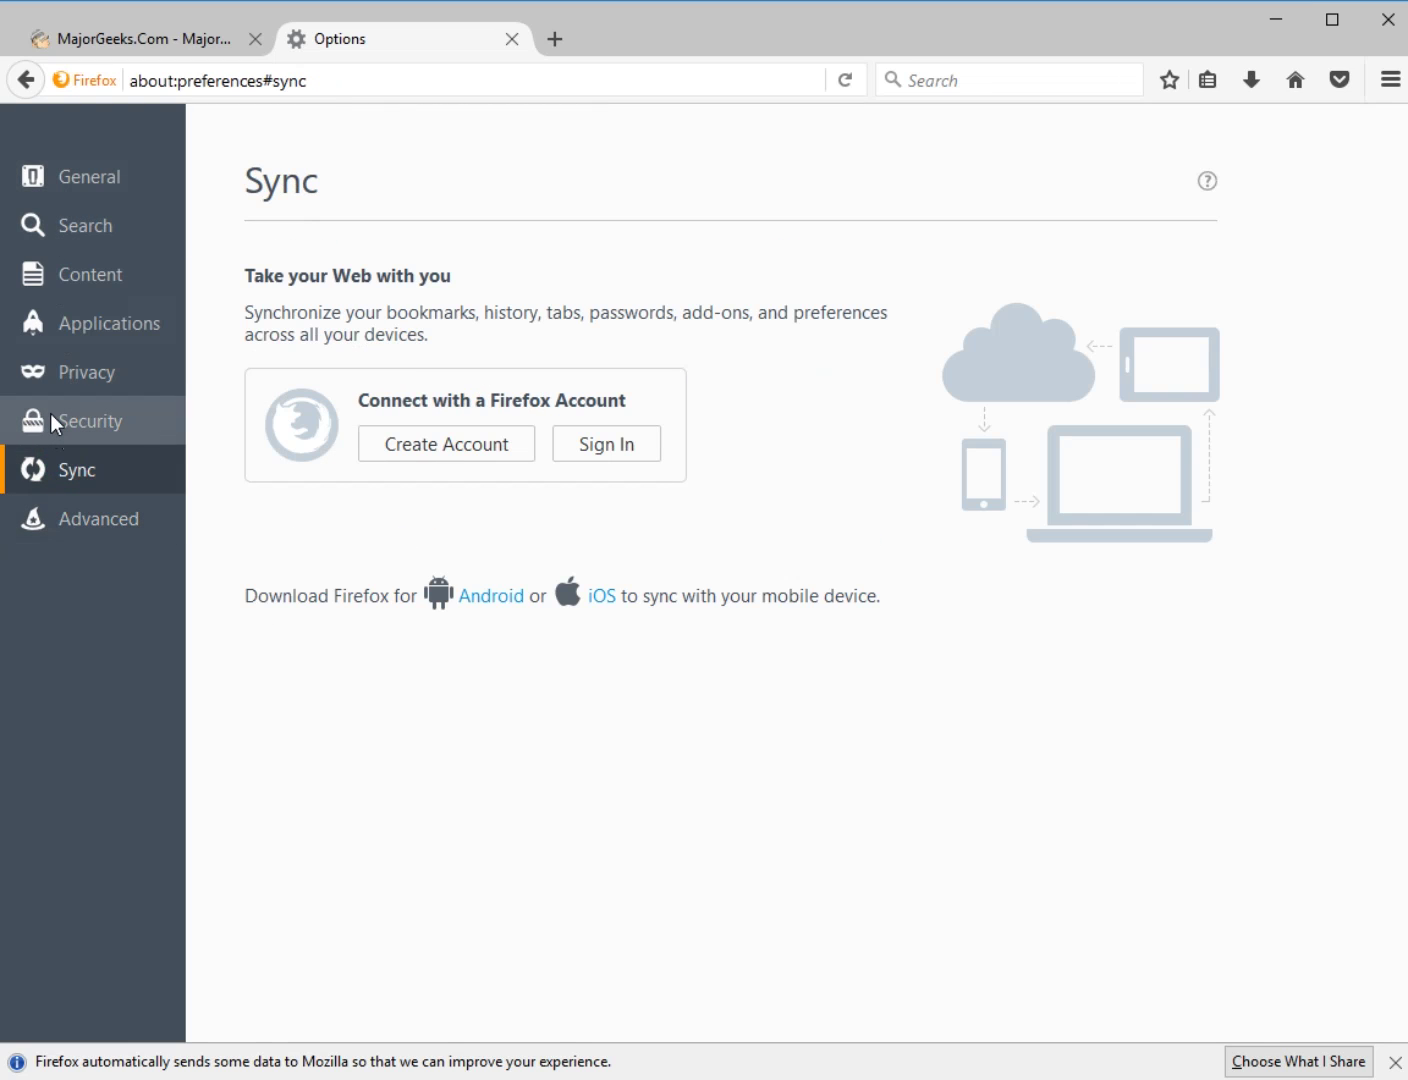
pyautogui.click(24, 82)
pyautogui.click(512, 38)
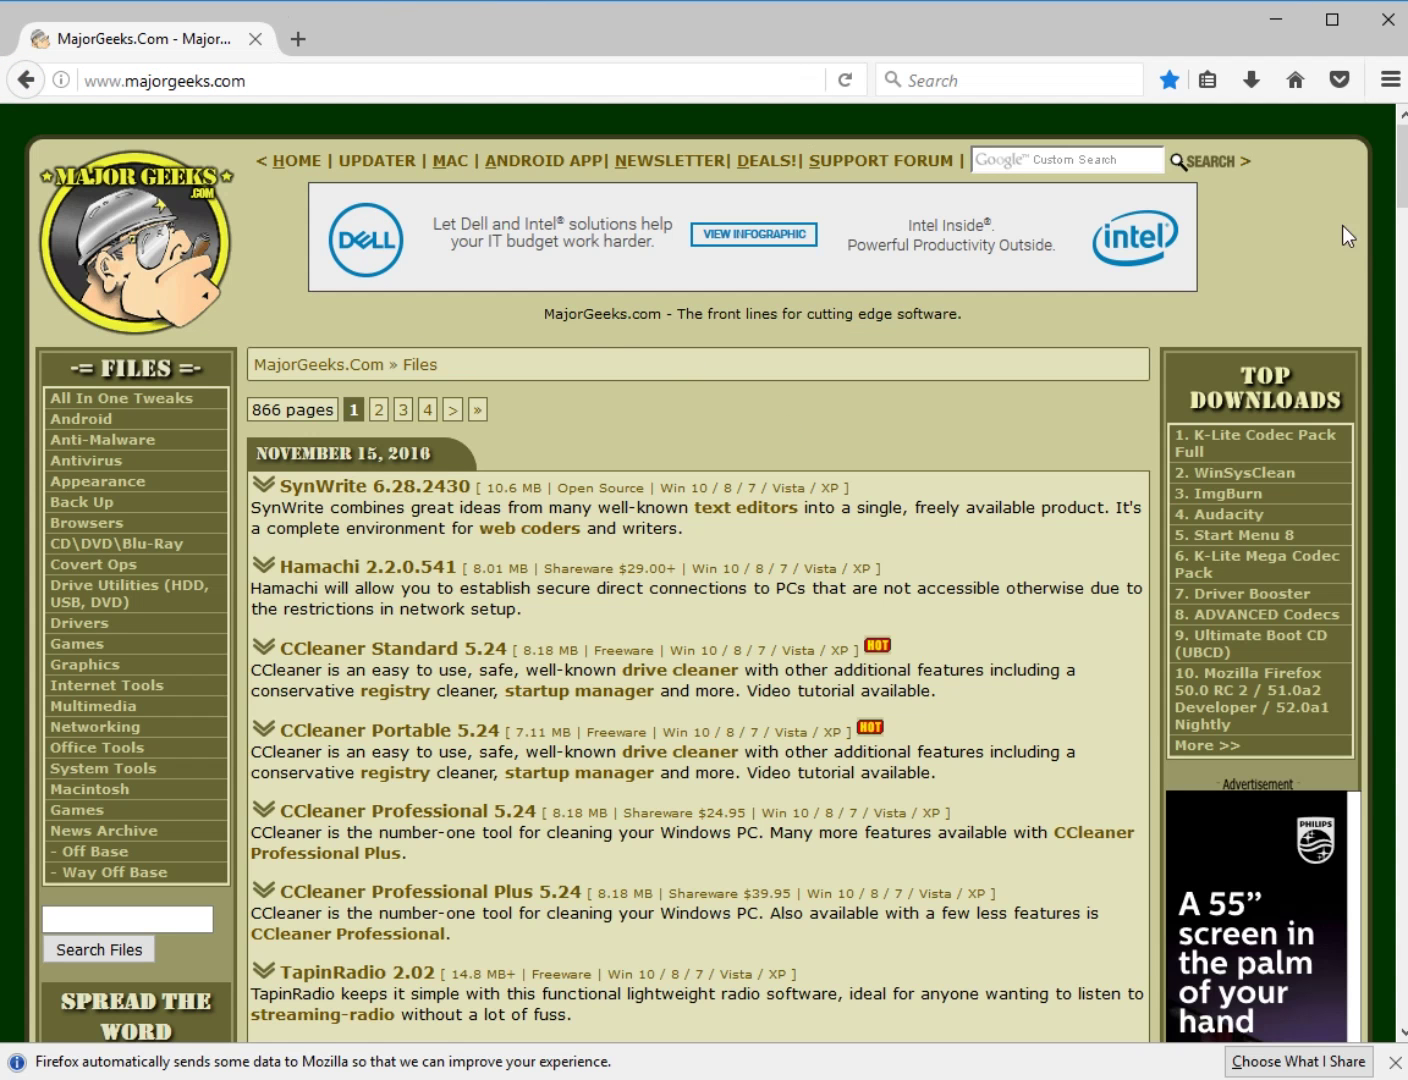
# Open the Add-ons Manager from the main menu and scroll through the add-ons list
pyautogui.click(1391, 81)
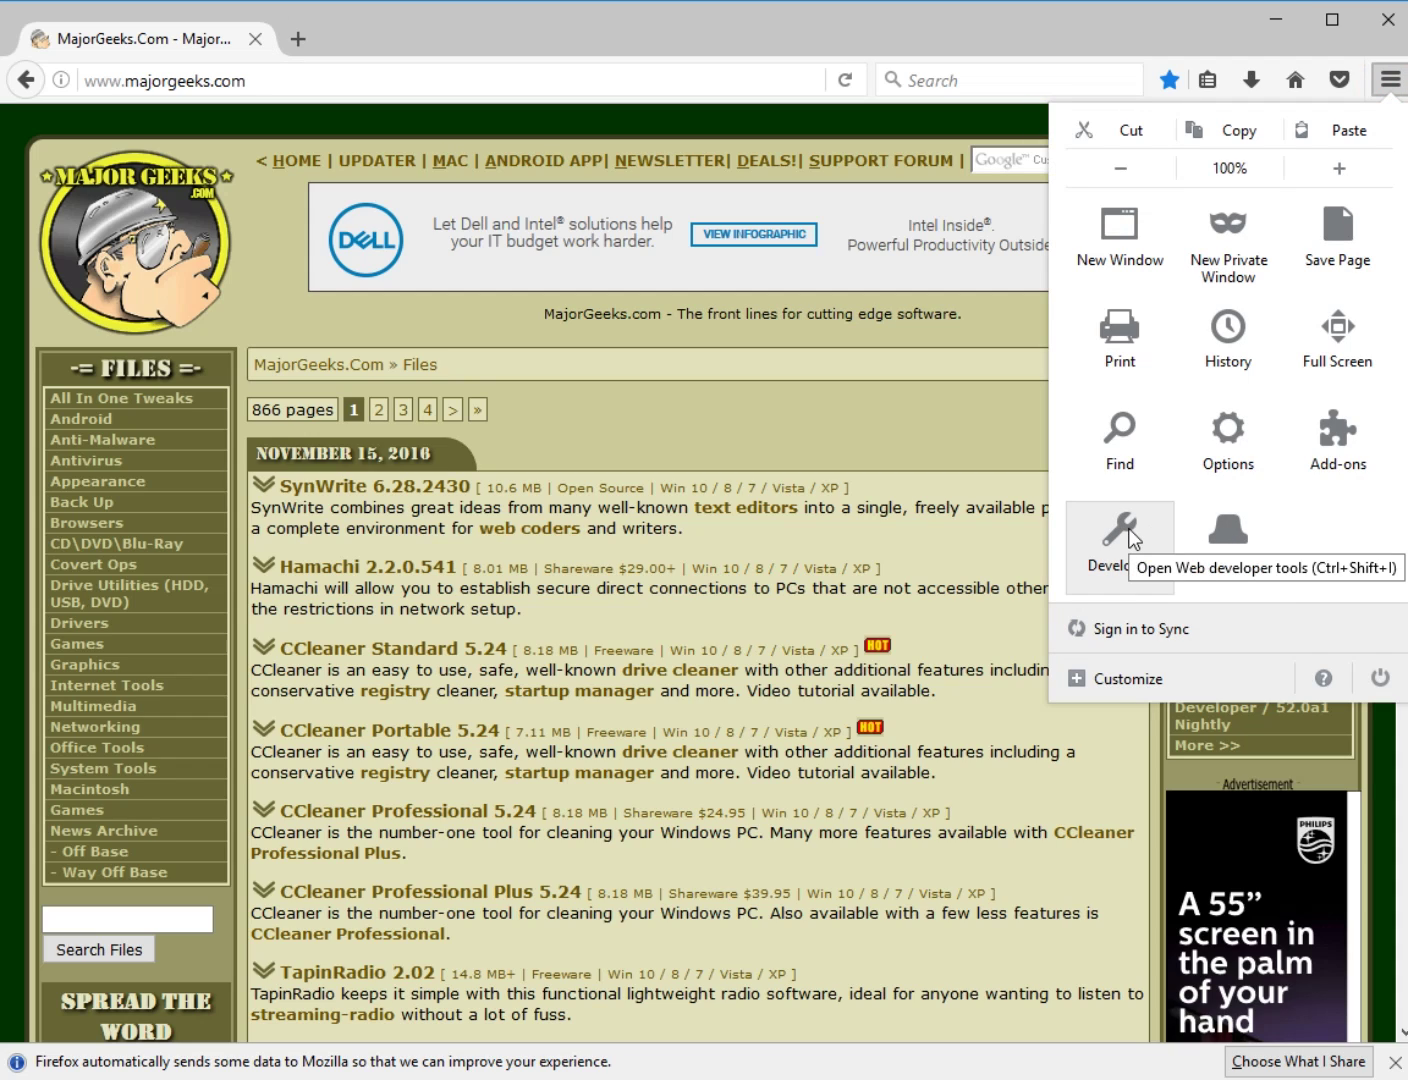
pyautogui.click(1340, 440)
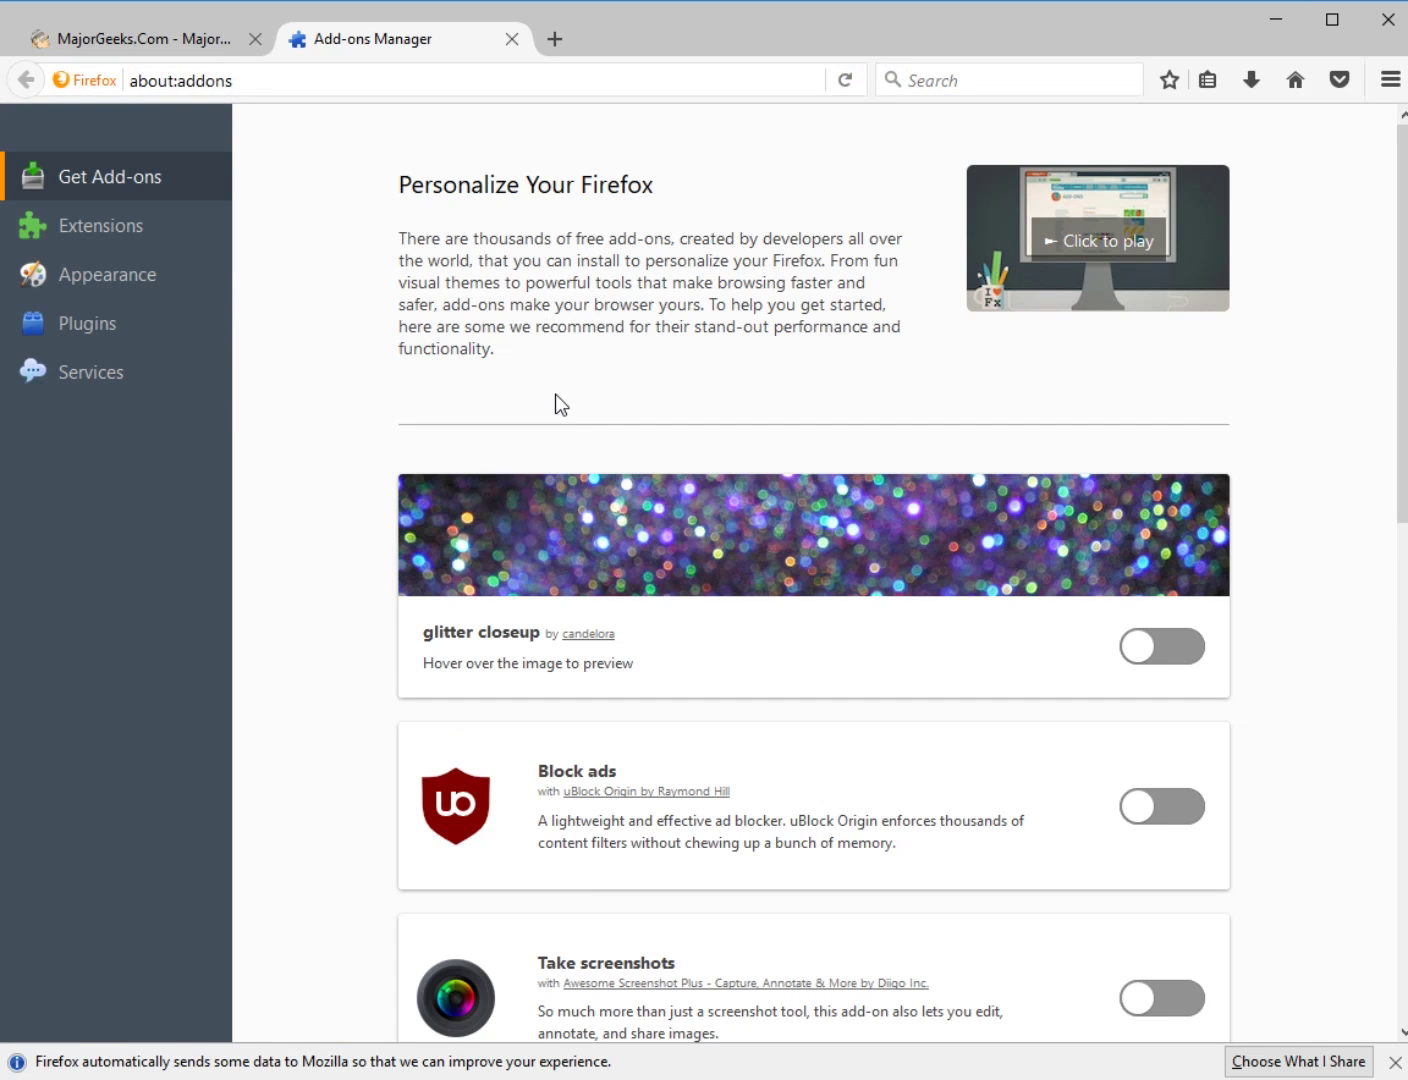
pyautogui.scroll(-10, 555, 396)
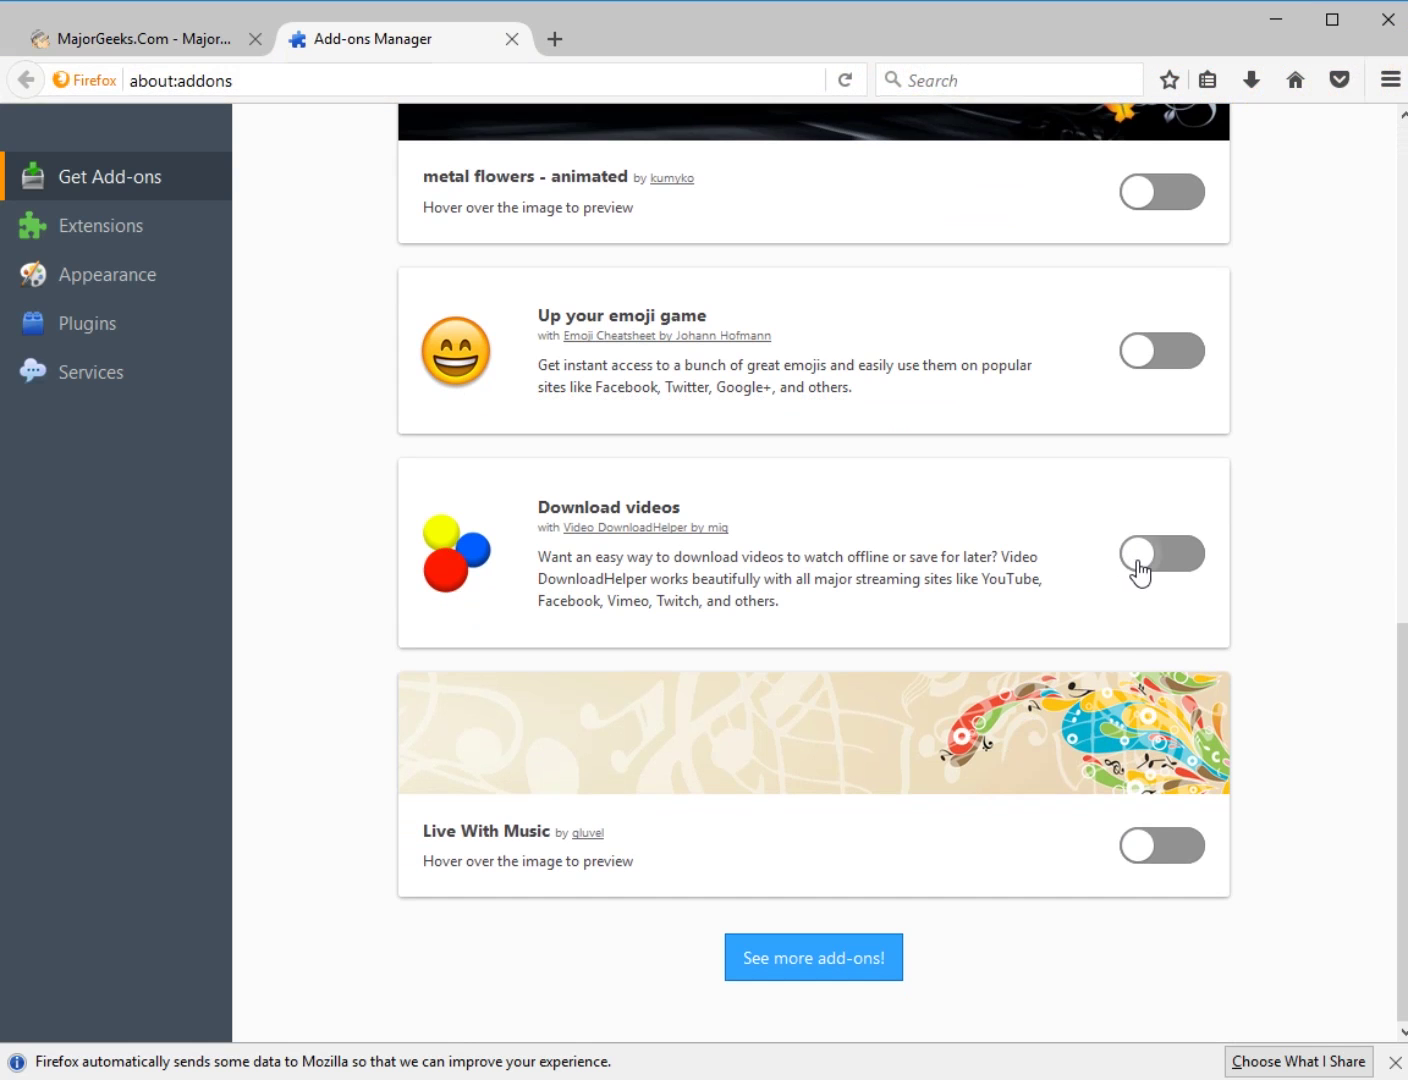
pyautogui.scroll(5, 1140, 573)
pyautogui.scroll(-5, 1000, 566)
# Enable Download videos, check its Video DownloadHelper panel, then disable it and close the manager
pyautogui.click(1149, 560)
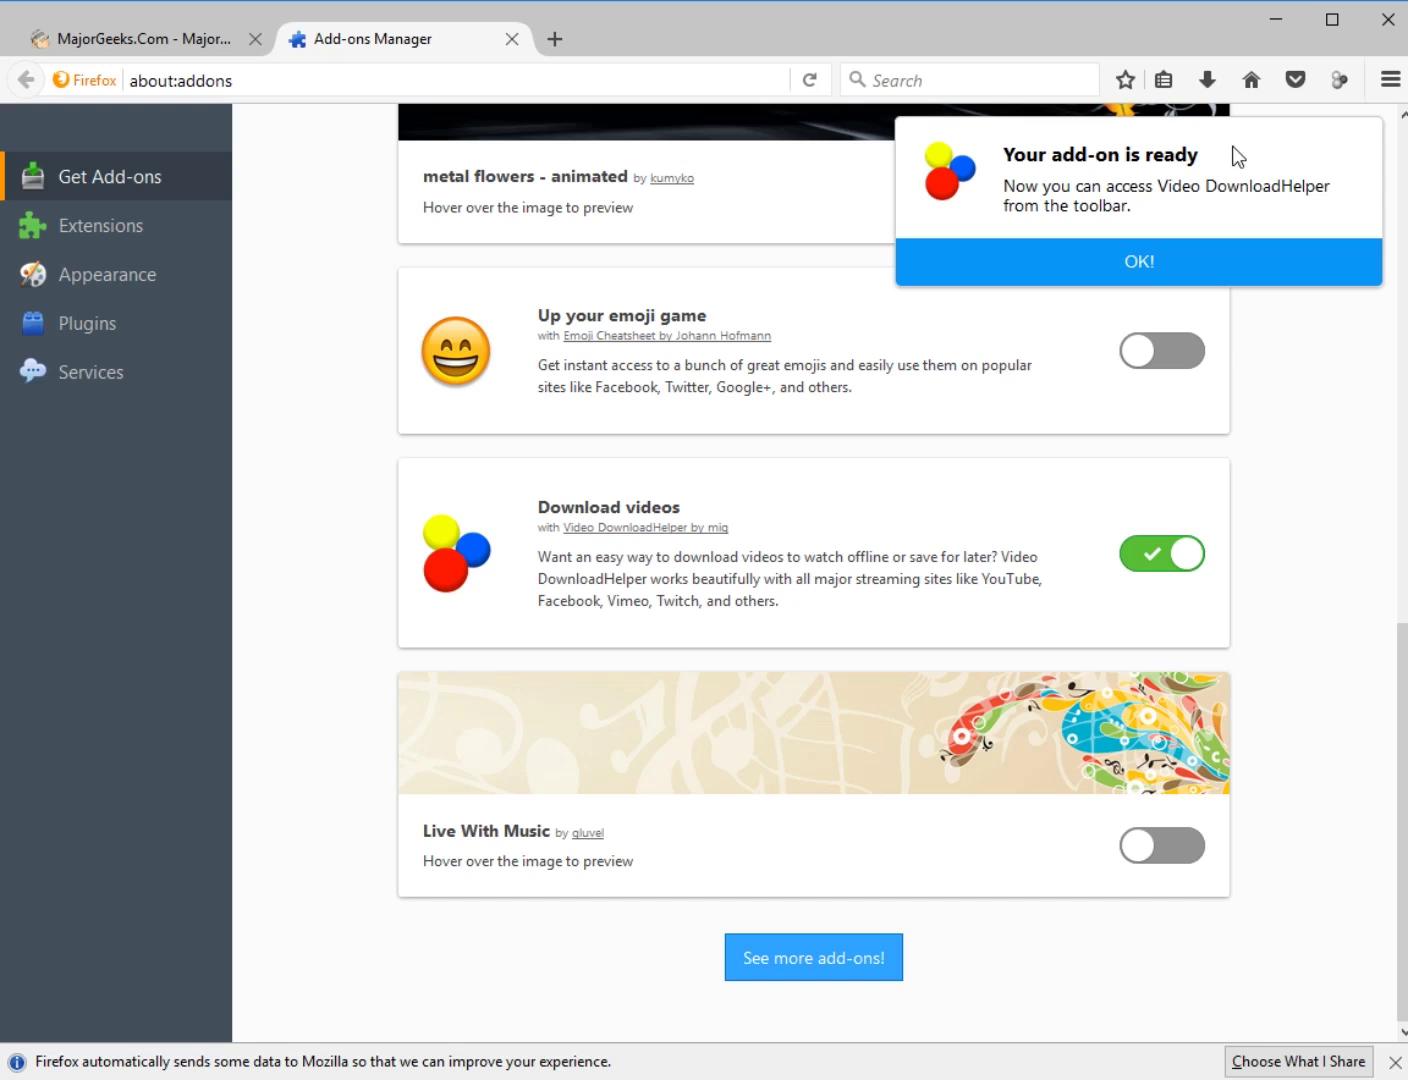
pyautogui.click(1160, 263)
pyautogui.click(1347, 86)
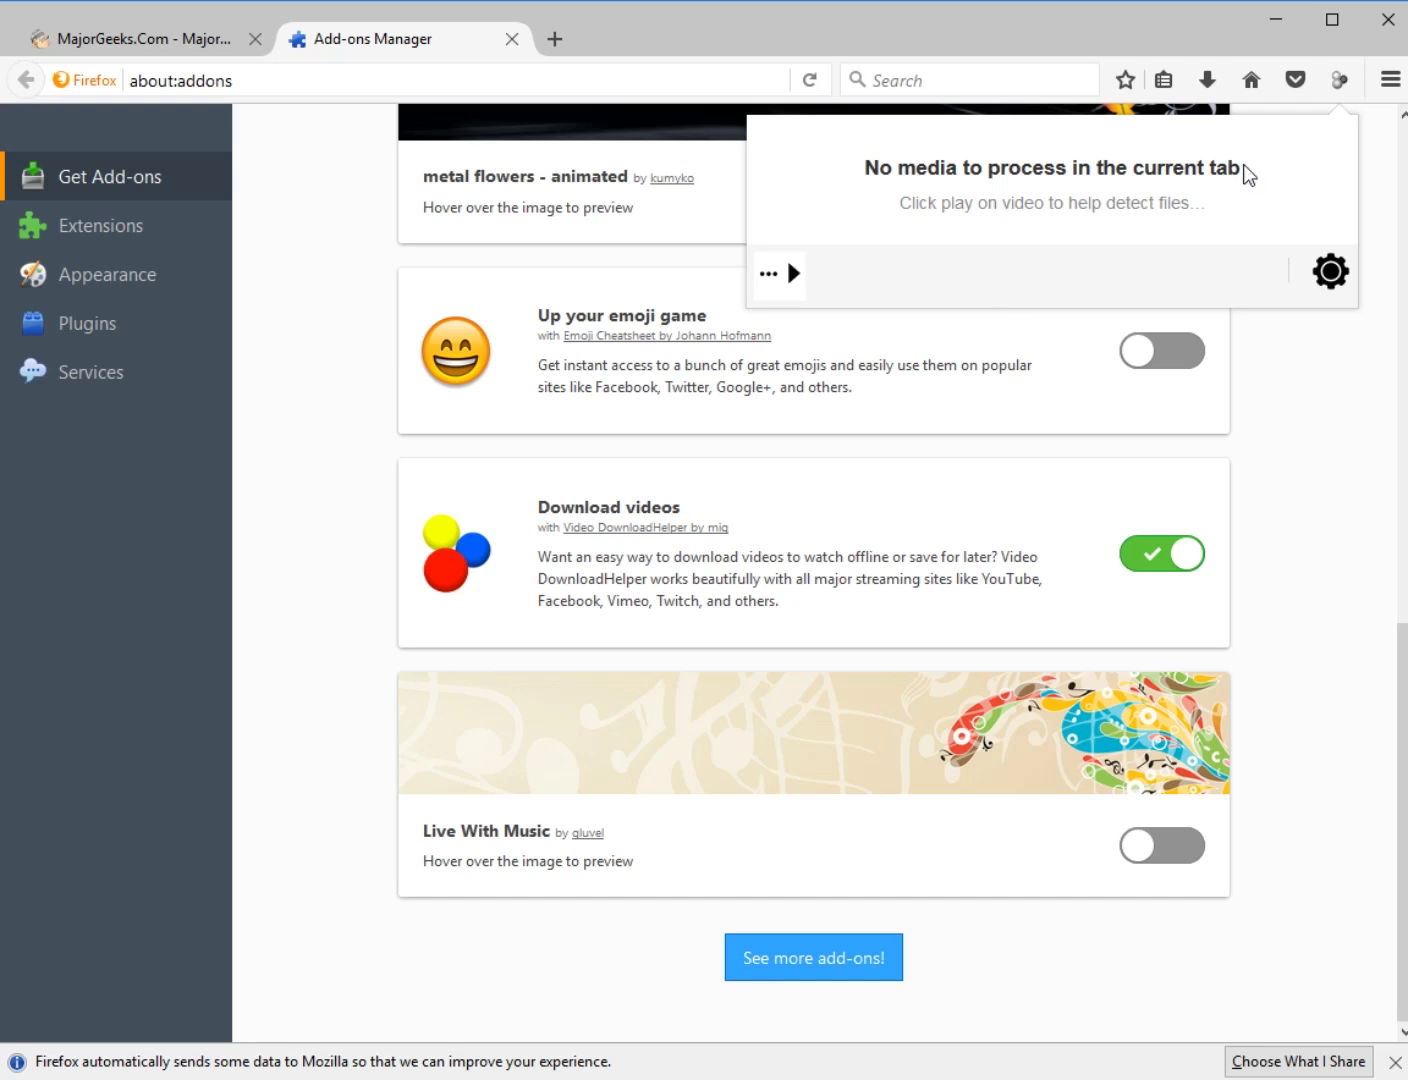
pyautogui.click(1314, 441)
pyautogui.click(1185, 555)
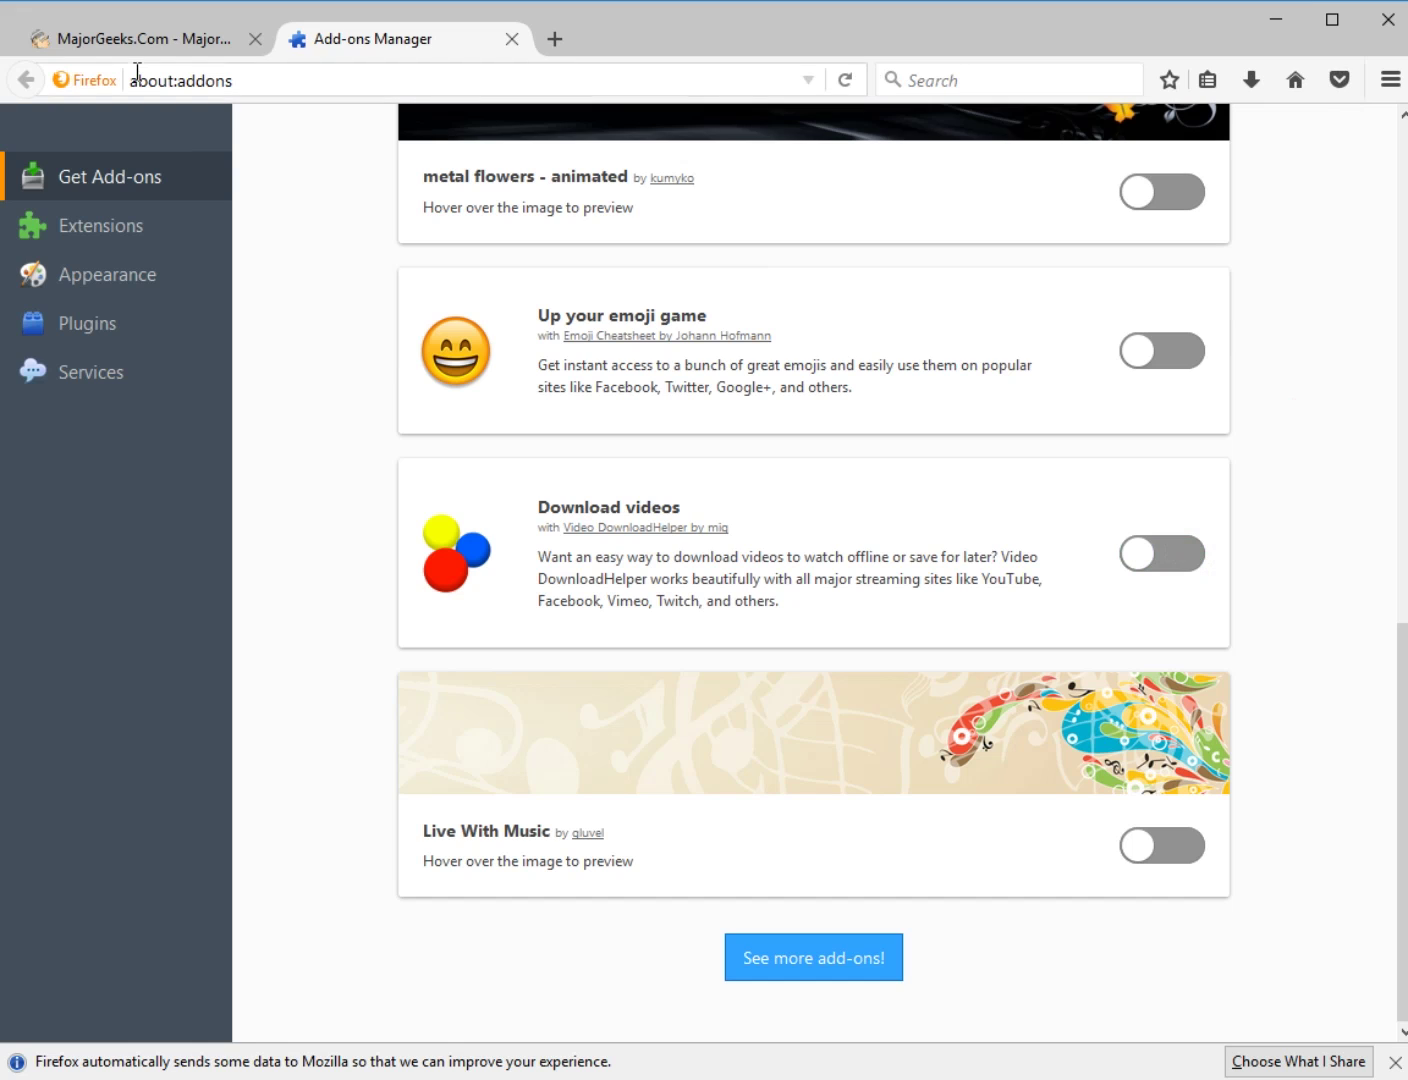
pyautogui.click(511, 41)
pyautogui.click(1391, 81)
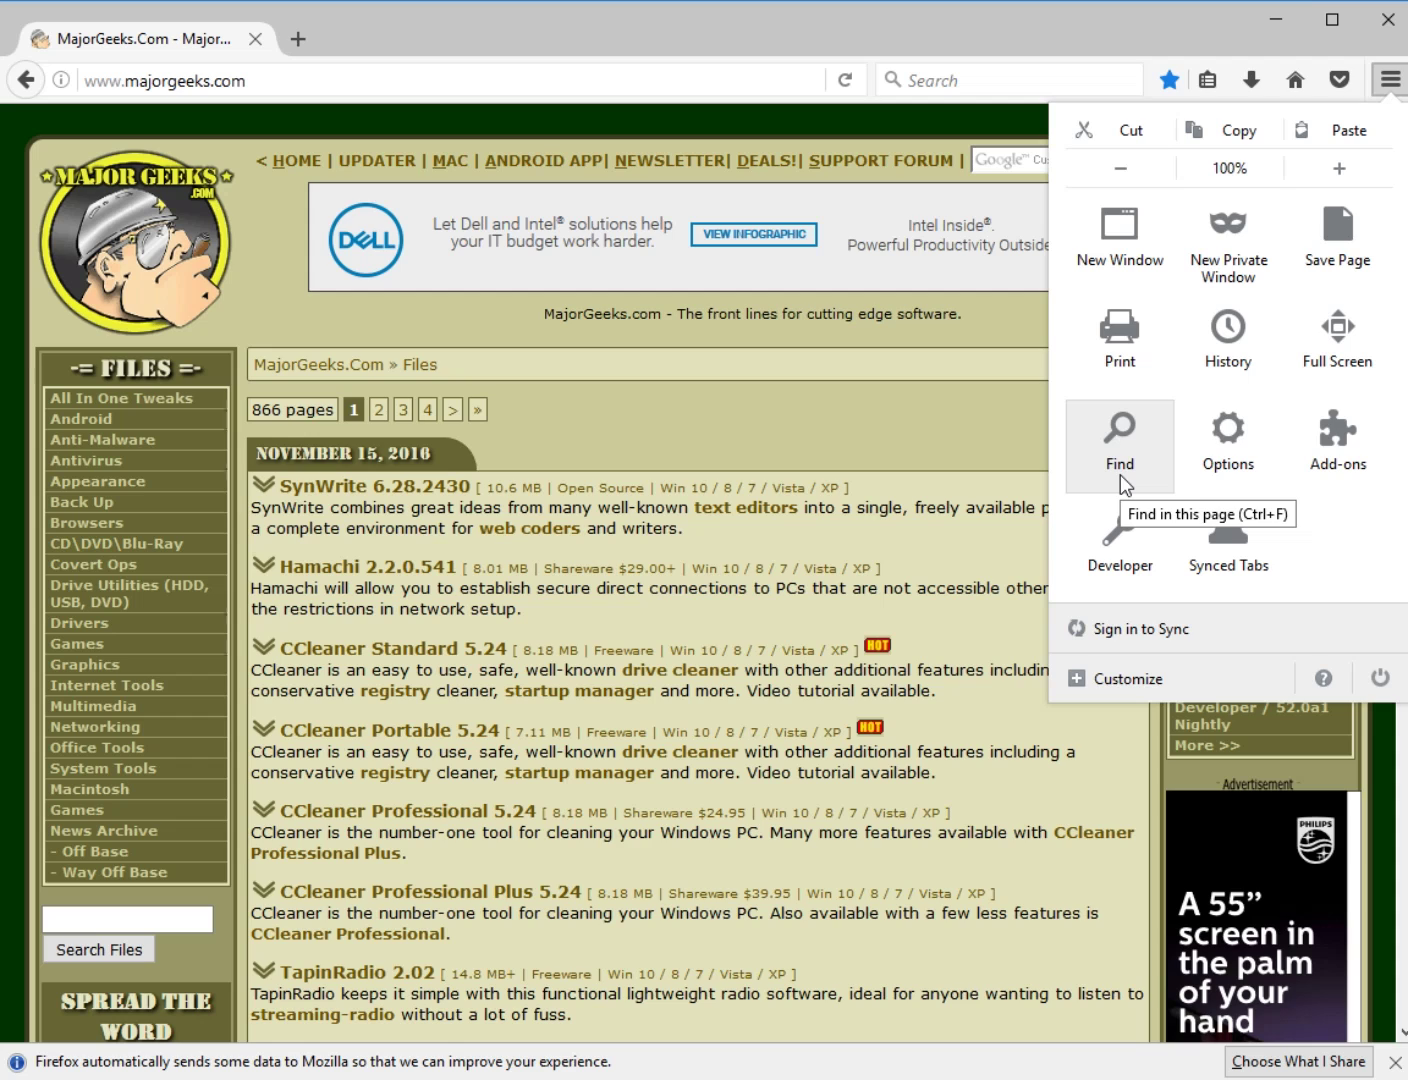
pyautogui.click(675, 436)
pyautogui.click(1390, 80)
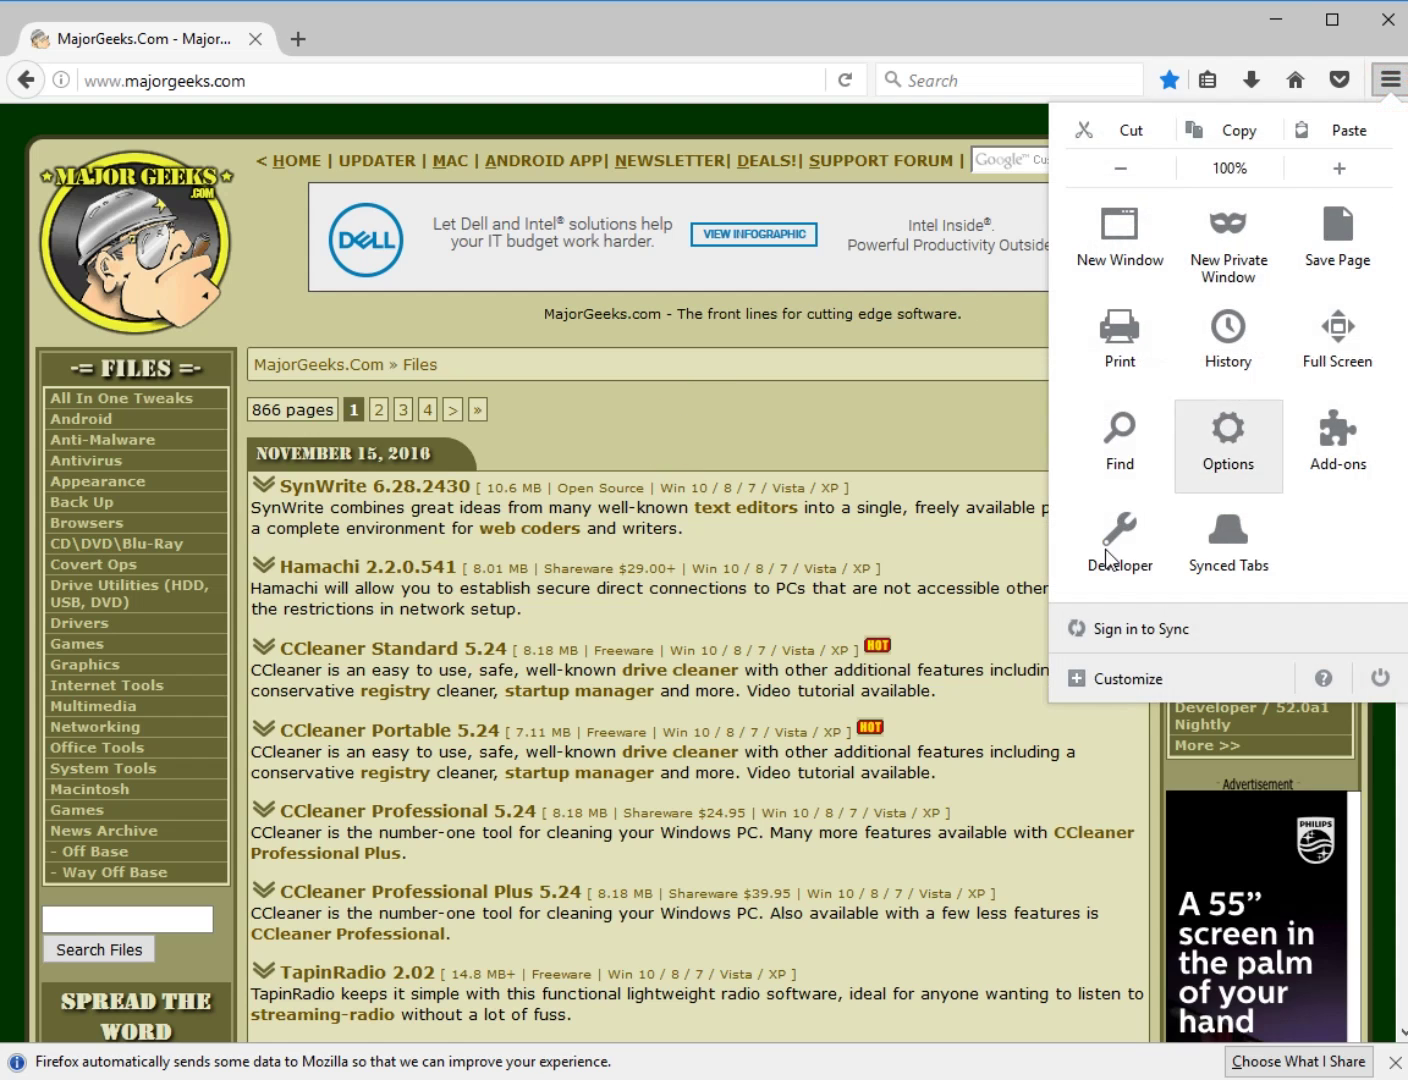
pyautogui.click(1119, 675)
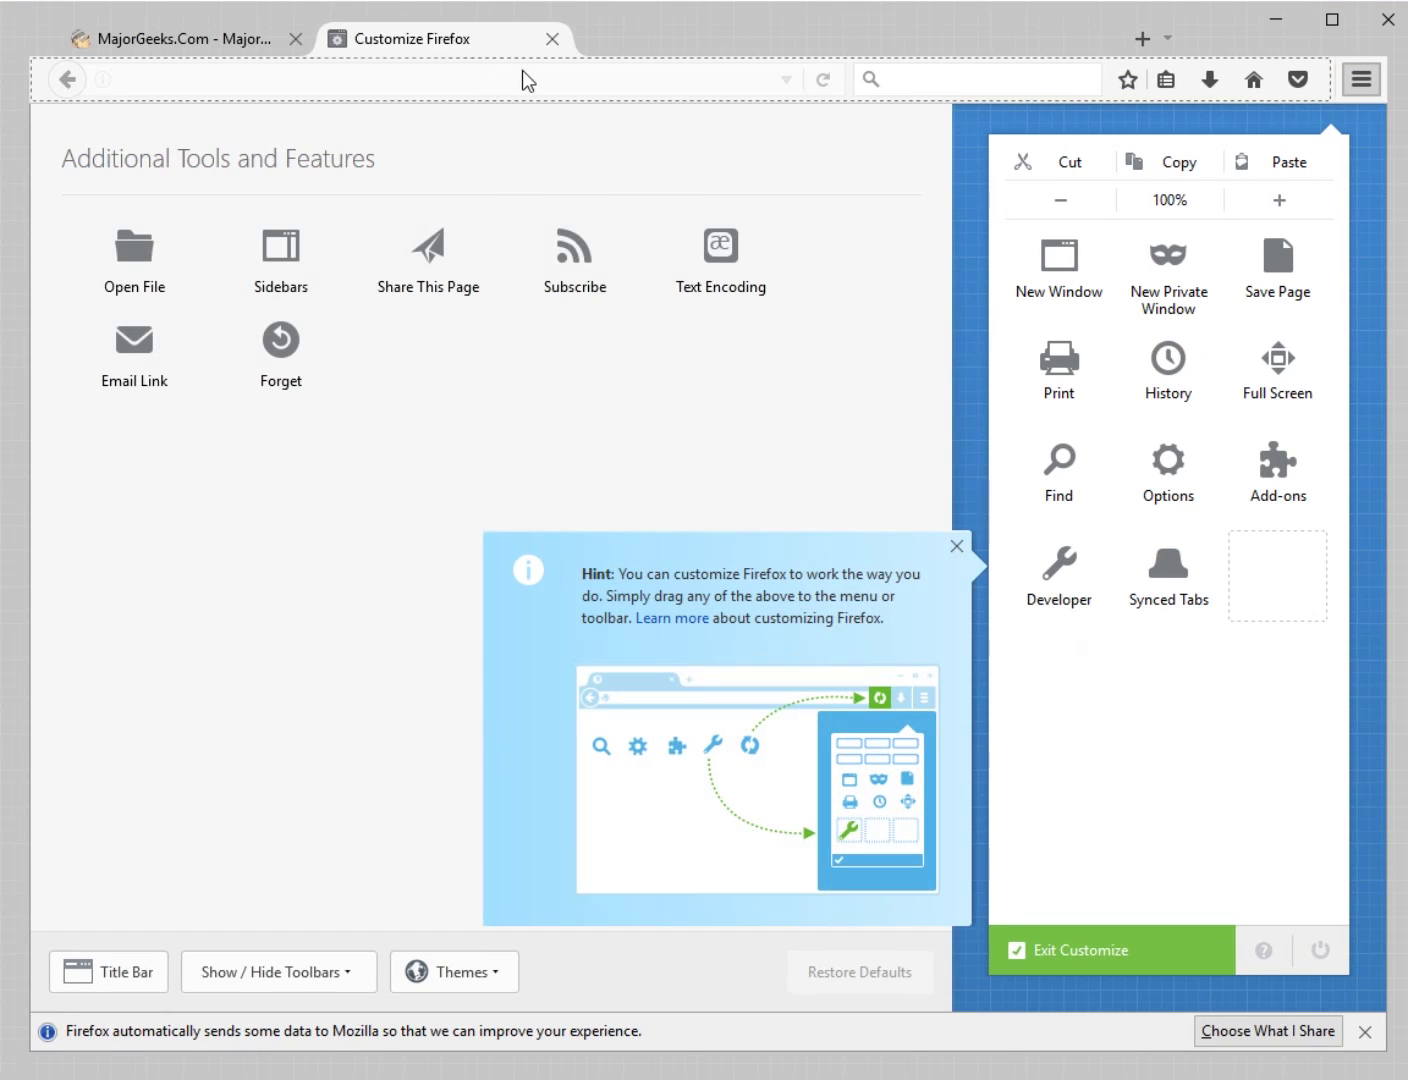
# Close the Customize Firefox tab, then use the Home button to show the Firefox Start Page
pyautogui.click(552, 39)
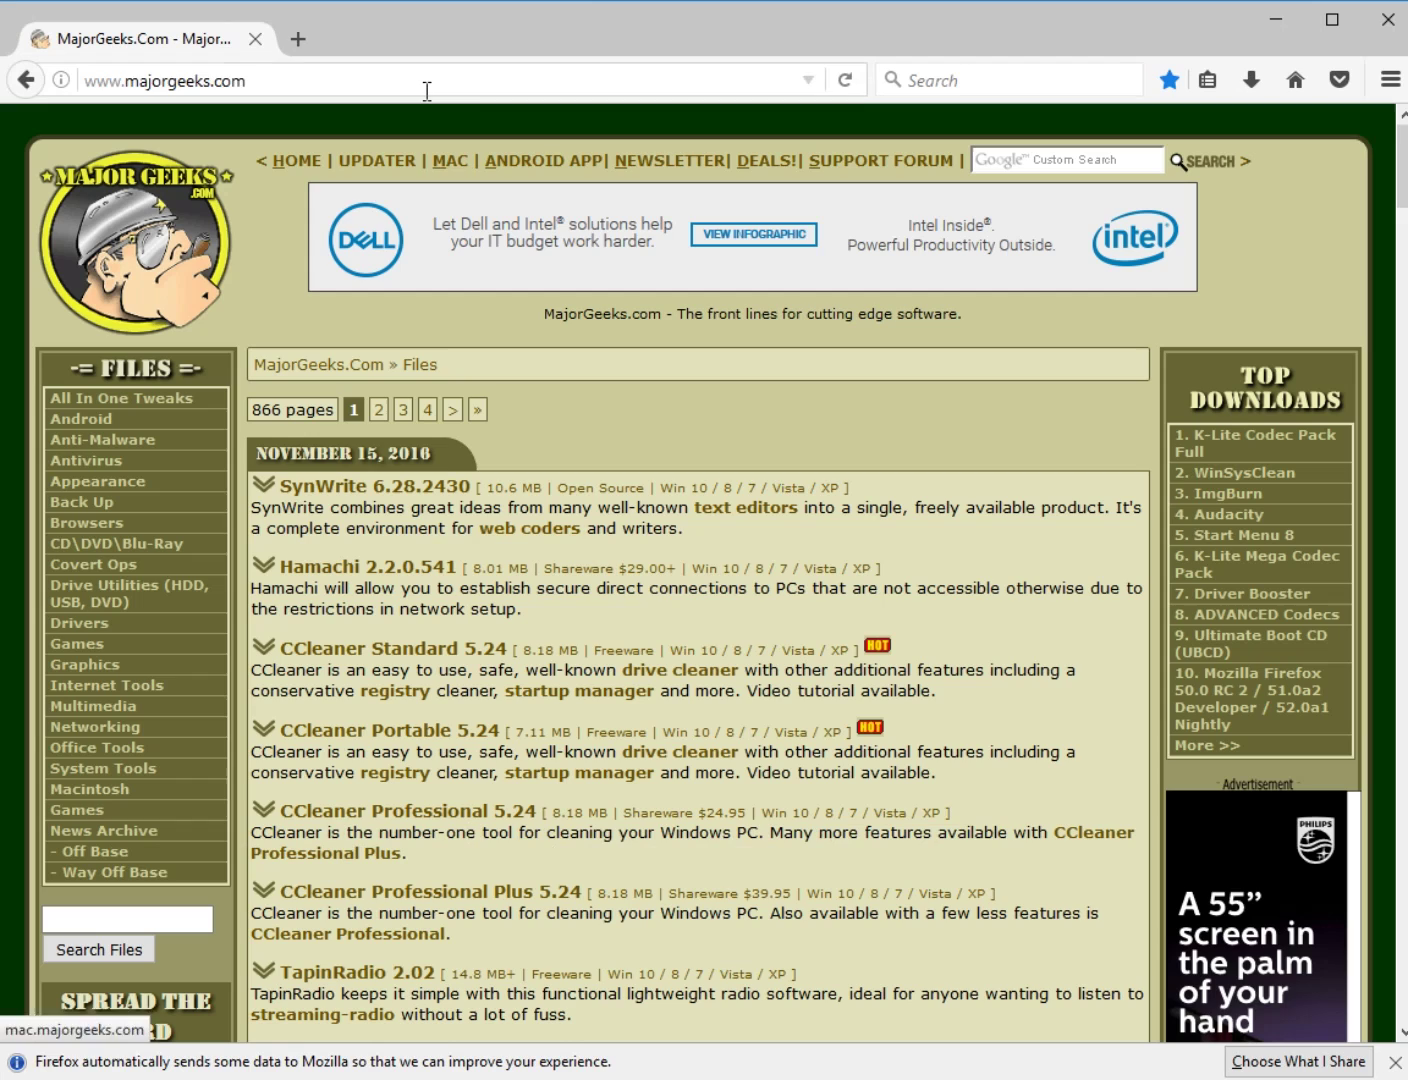
pyautogui.click(427, 92)
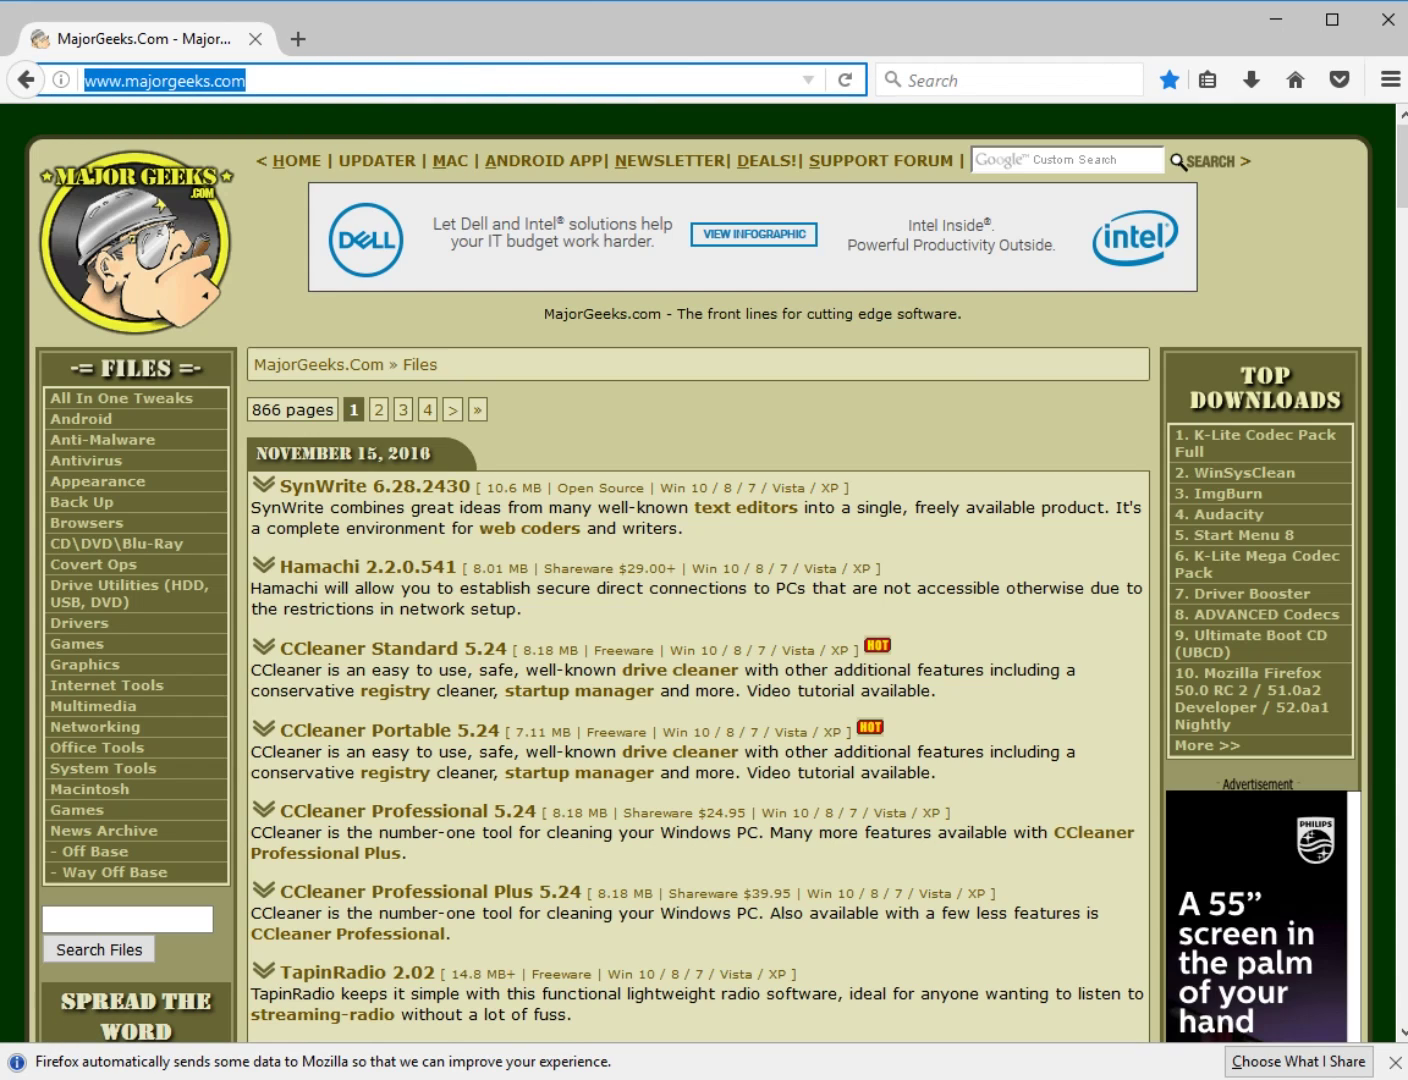
pyautogui.click(1390, 80)
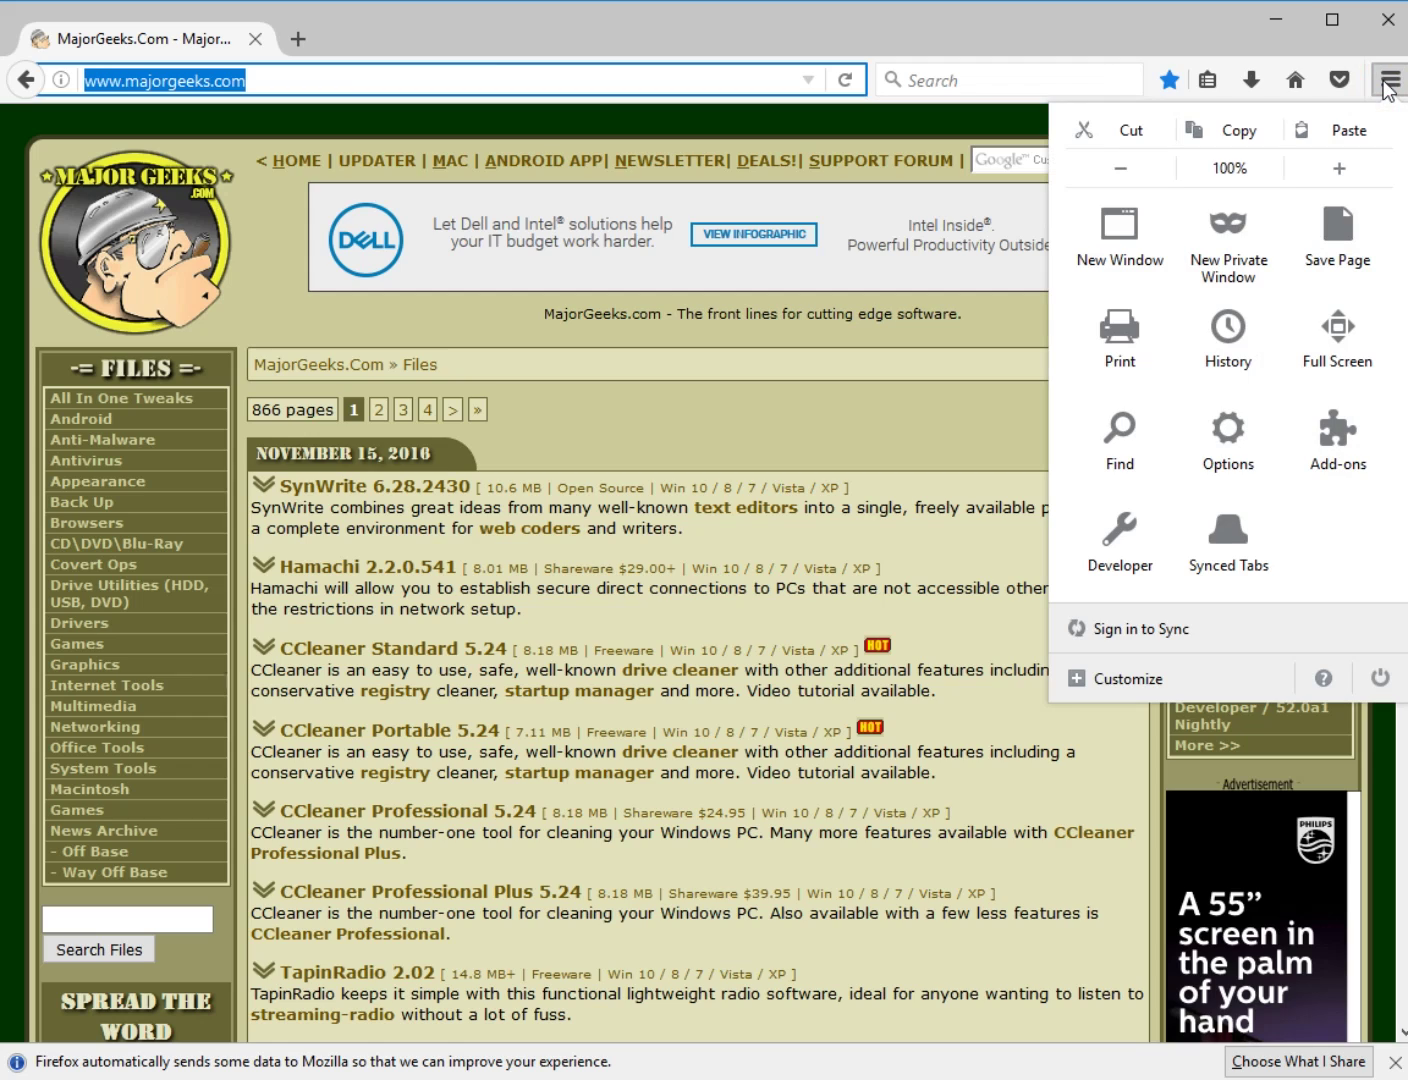
pyautogui.click(1390, 83)
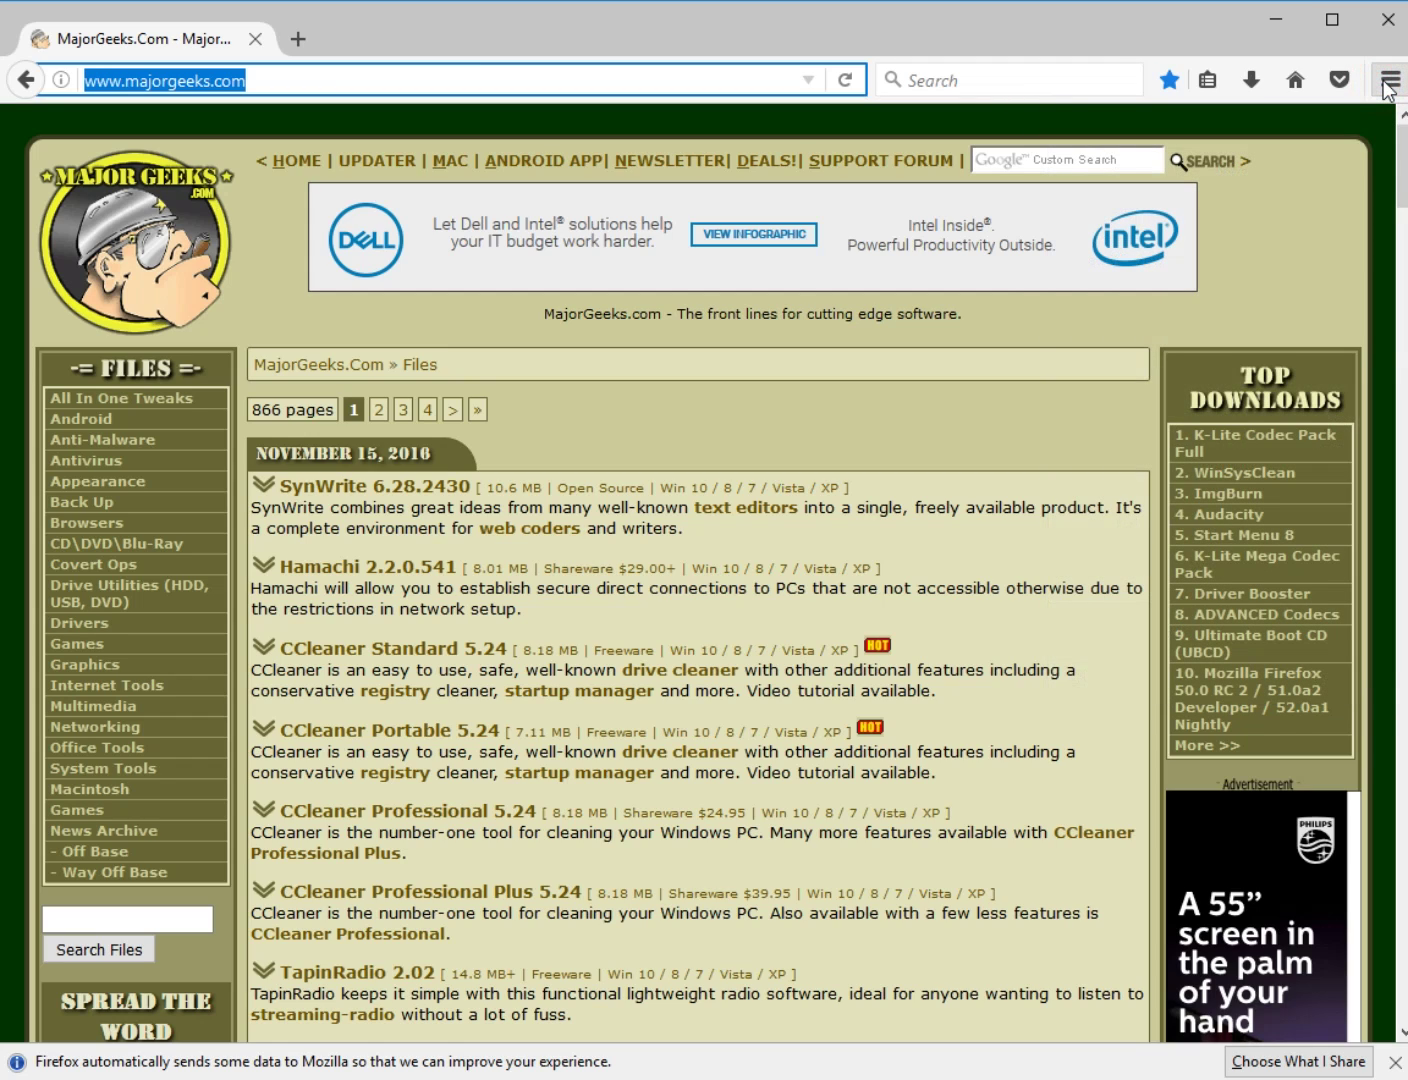
pyautogui.click(1293, 80)
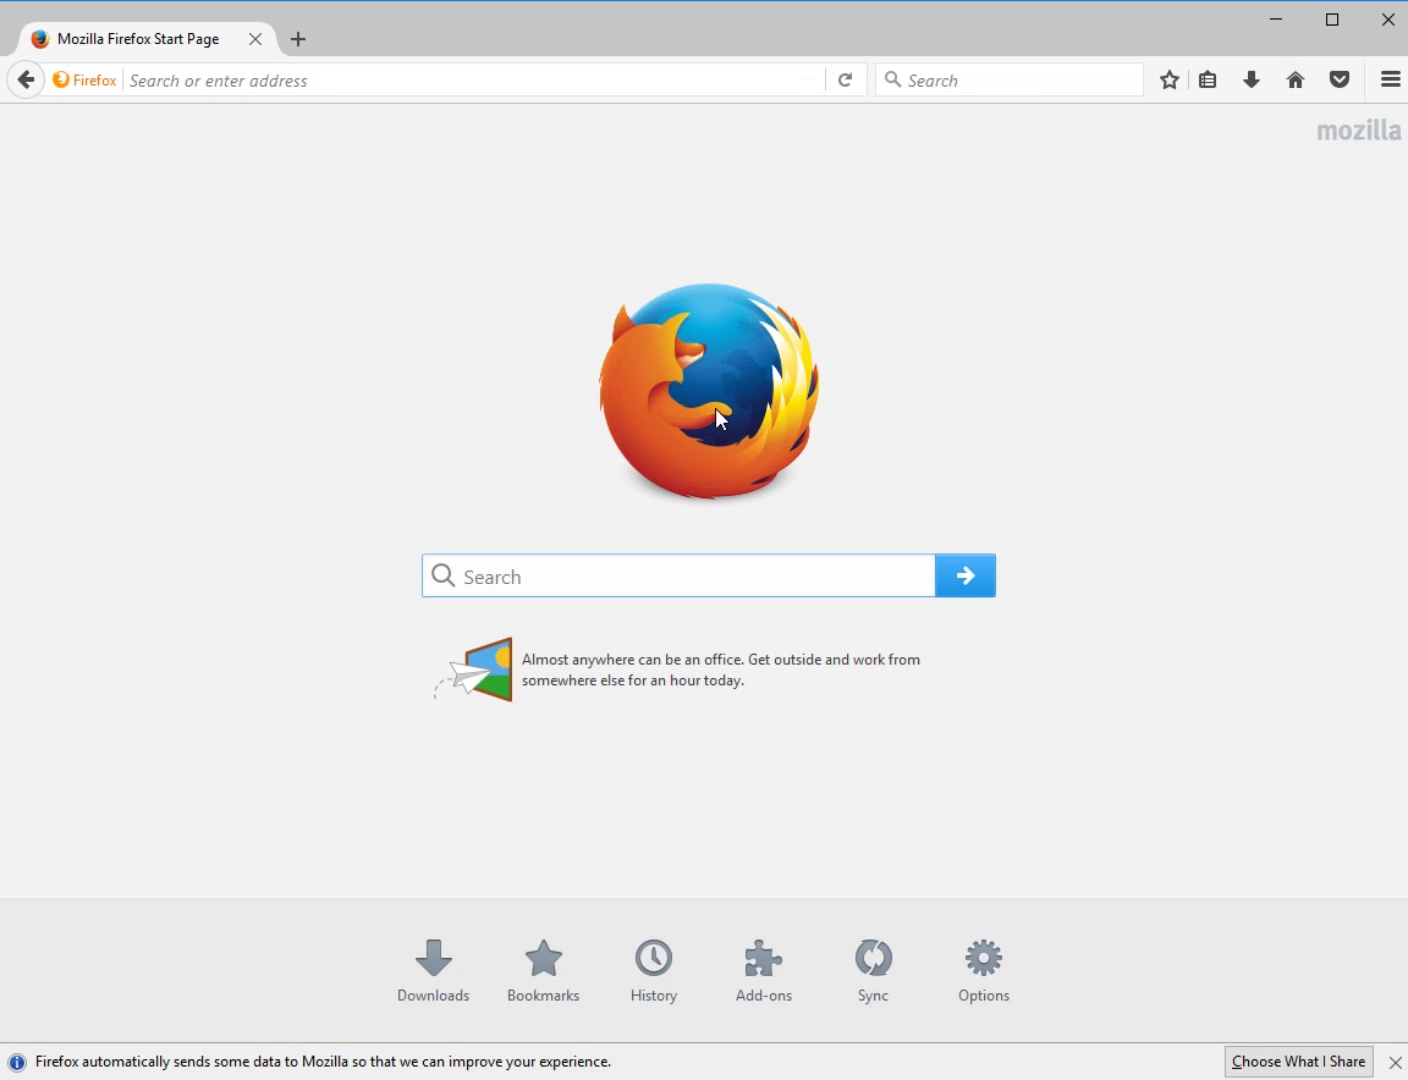